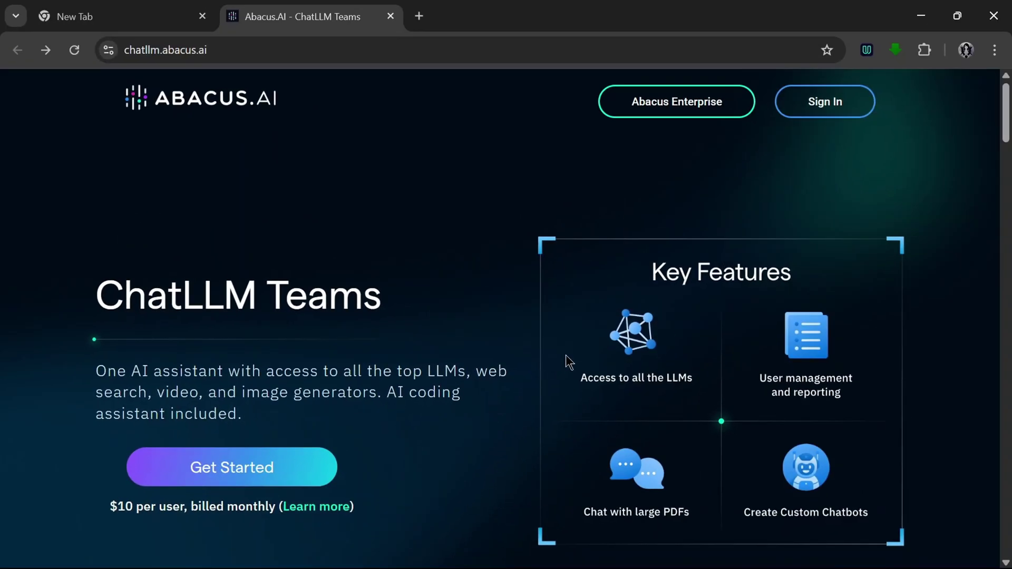
# - Scroll down to the model list: GPT-4o/4.5/o1/o3, Sonnet 3.7, Llama-3, Gemini, DeepSeek, Abacus Smaug
pyautogui.scroll(-4, 848, 260)
pyautogui.scroll(-3, 561, 363)
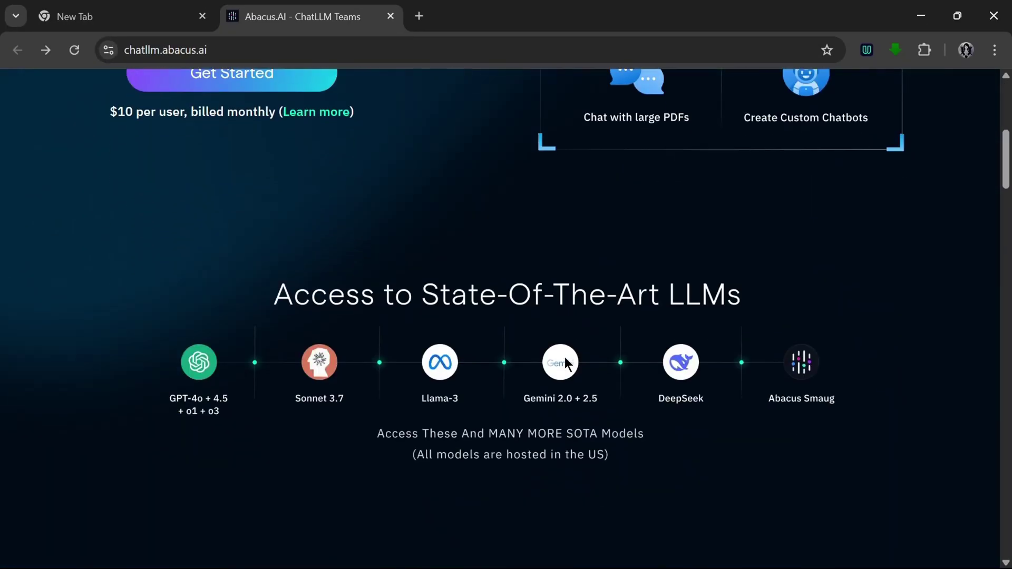
pyautogui.scroll(-2, 567, 363)
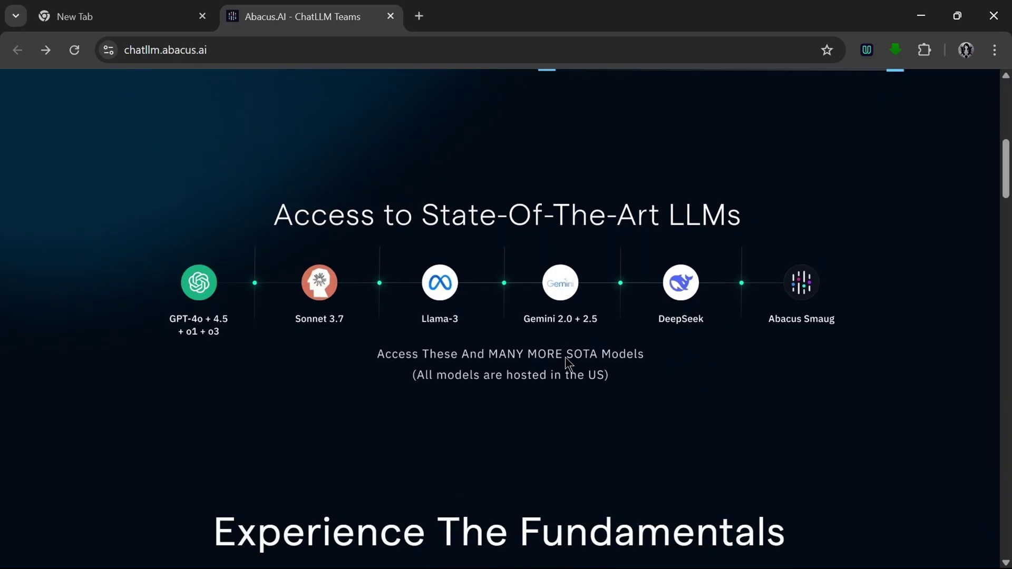
pyautogui.scroll(-2, 569, 364)
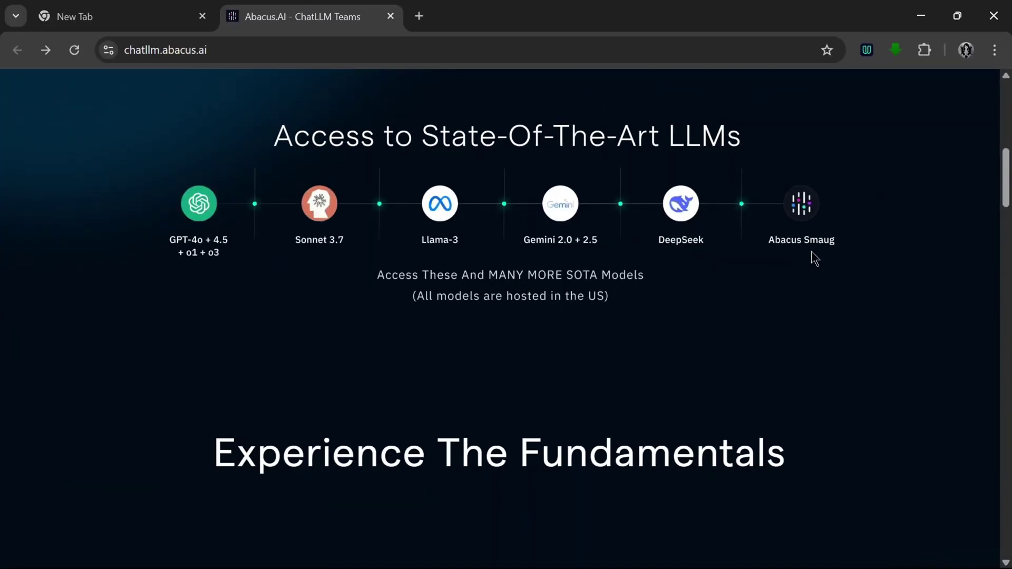
# - Advance the feature carousel past Search the Web to the Chat With Docs Disney earnings example
pyautogui.scroll(-6, 830, 324)
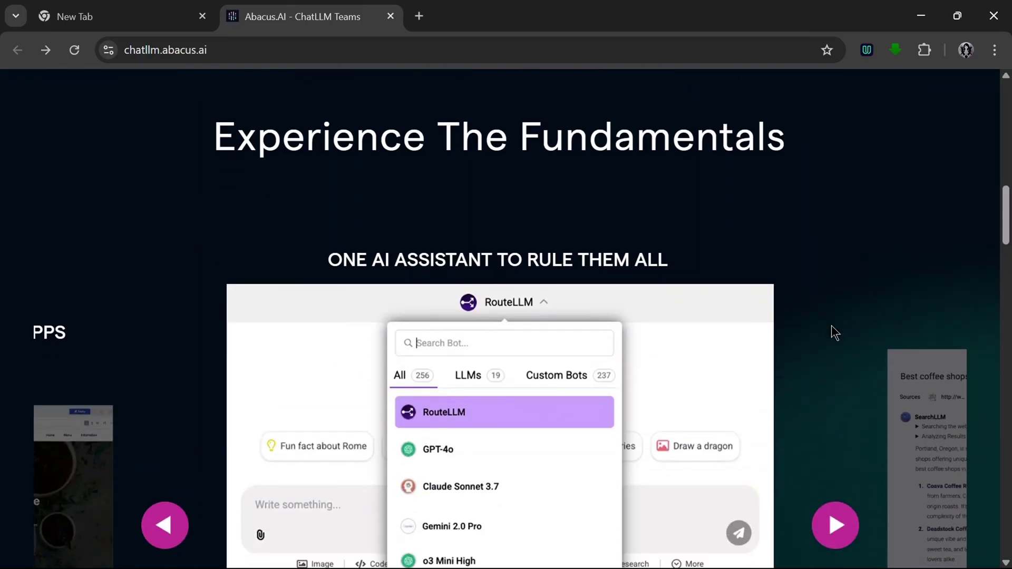
pyautogui.scroll(-2, 831, 325)
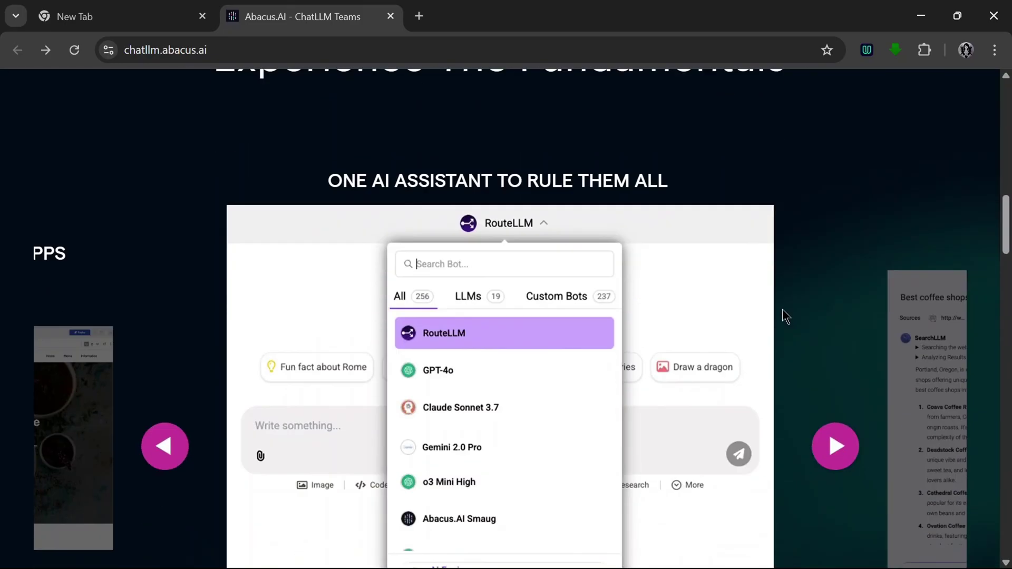
pyautogui.scroll(-2, 783, 309)
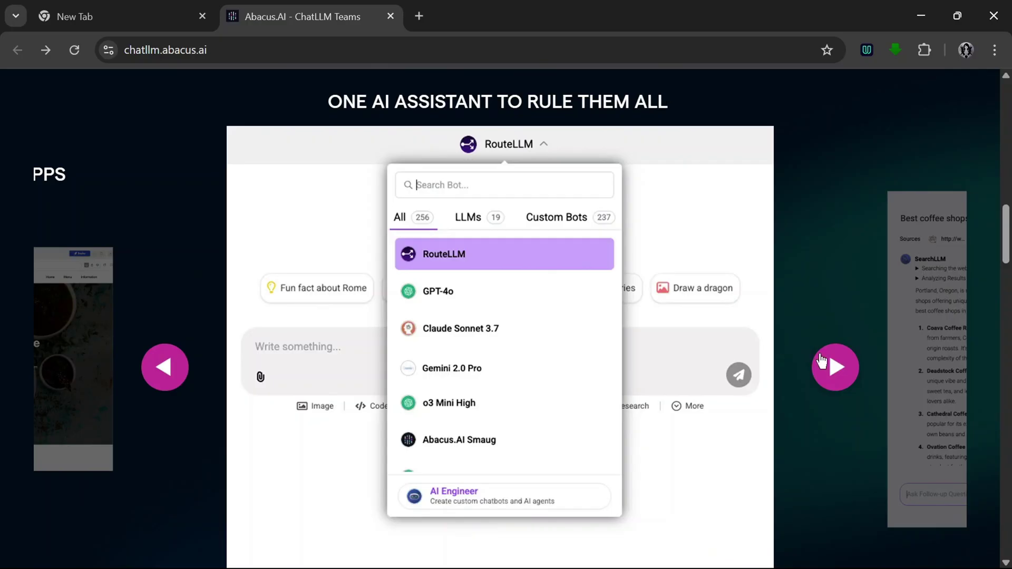
pyautogui.click(834, 367)
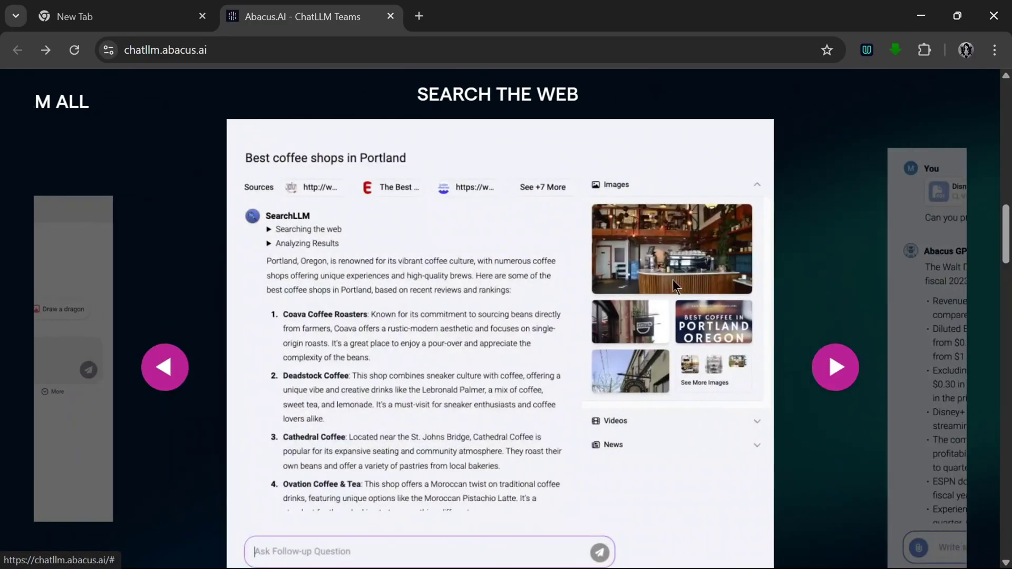
pyautogui.click(831, 367)
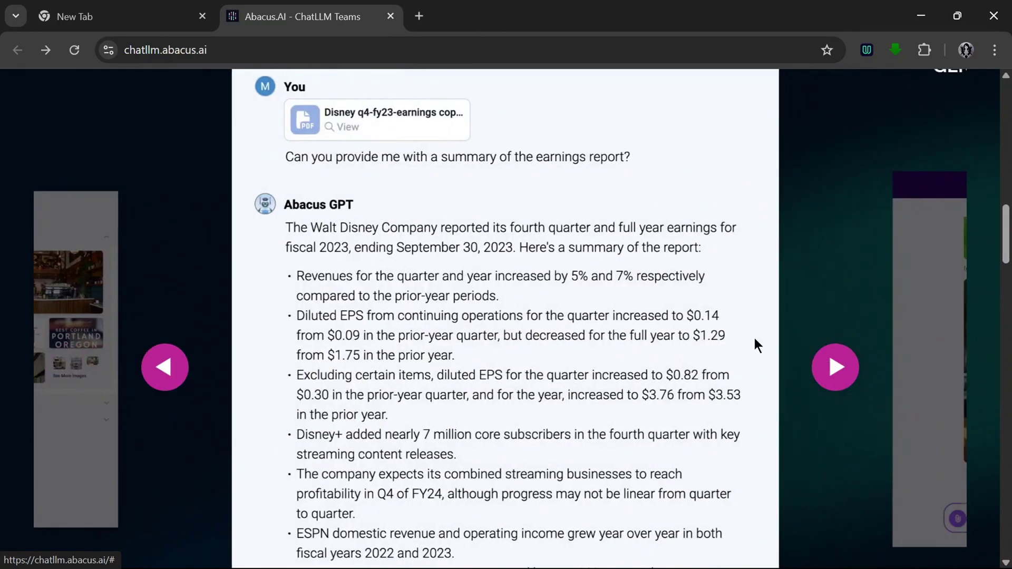
pyautogui.scroll(3, 685, 327)
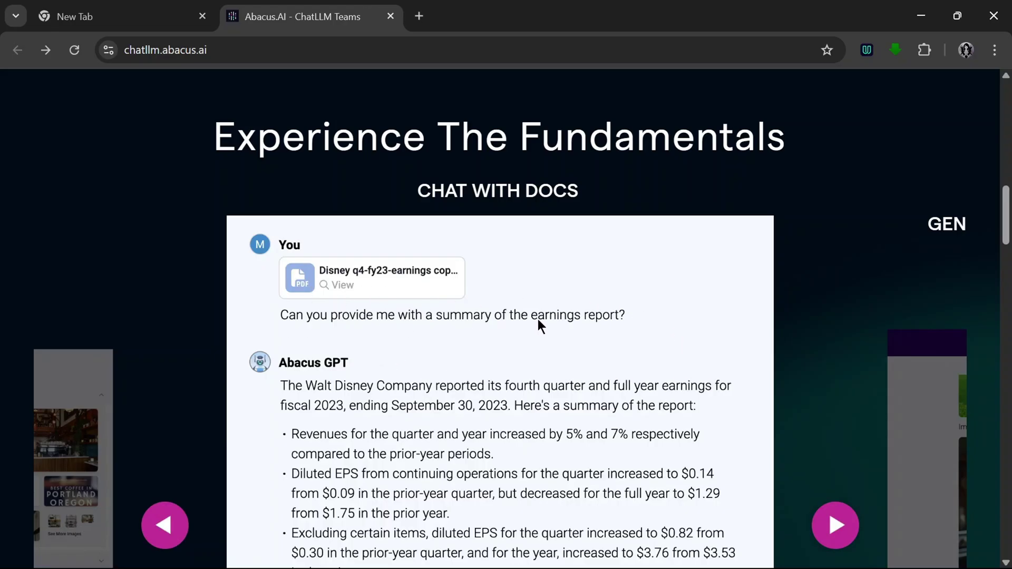
pyautogui.scroll(-2, 738, 345)
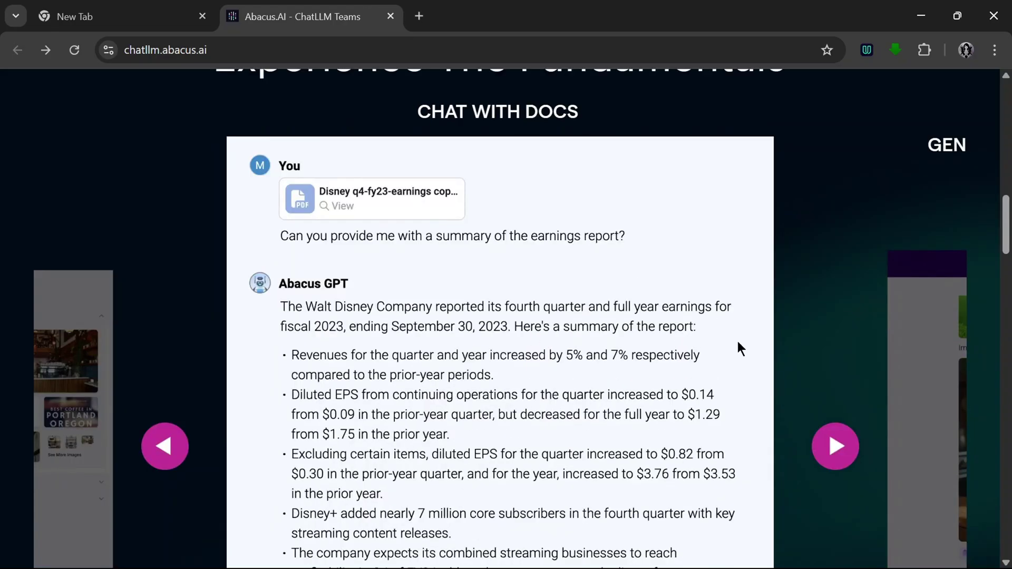
# - Step through FLUX.1 images, multi-model images, videos, Projects, Deep Research and Docs slides to Humanize Text
pyautogui.click(835, 447)
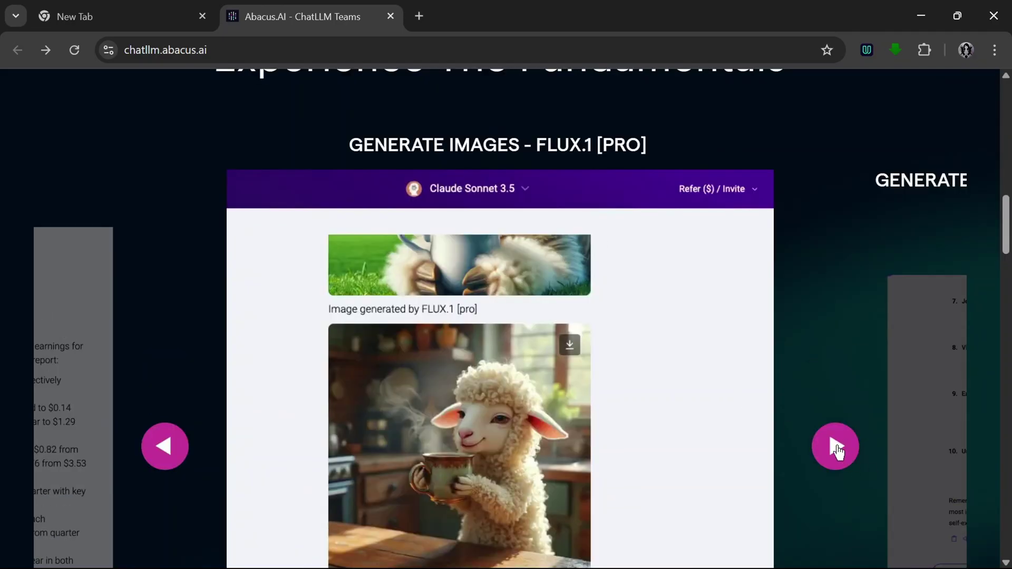
pyautogui.click(833, 447)
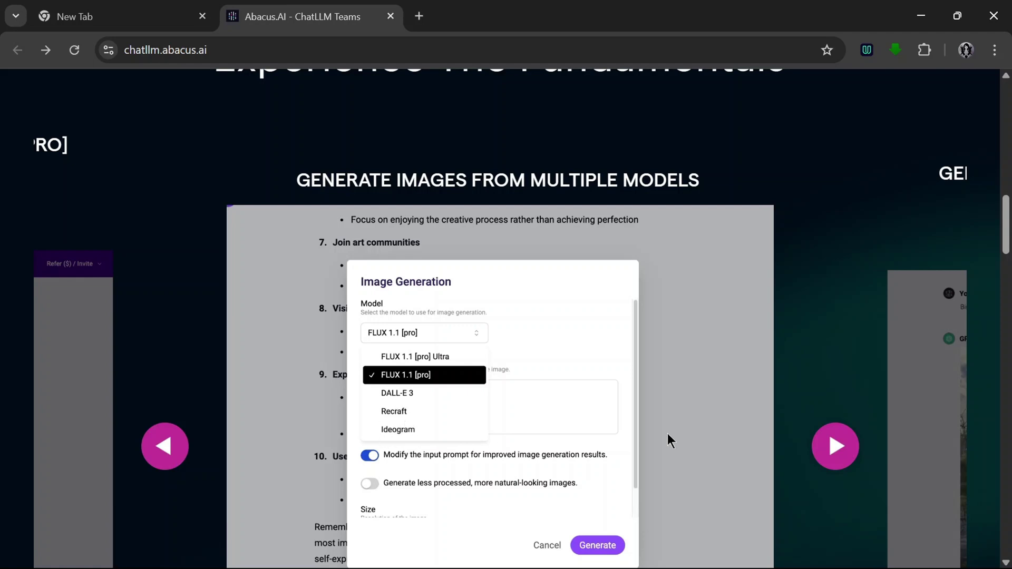
pyautogui.click(834, 446)
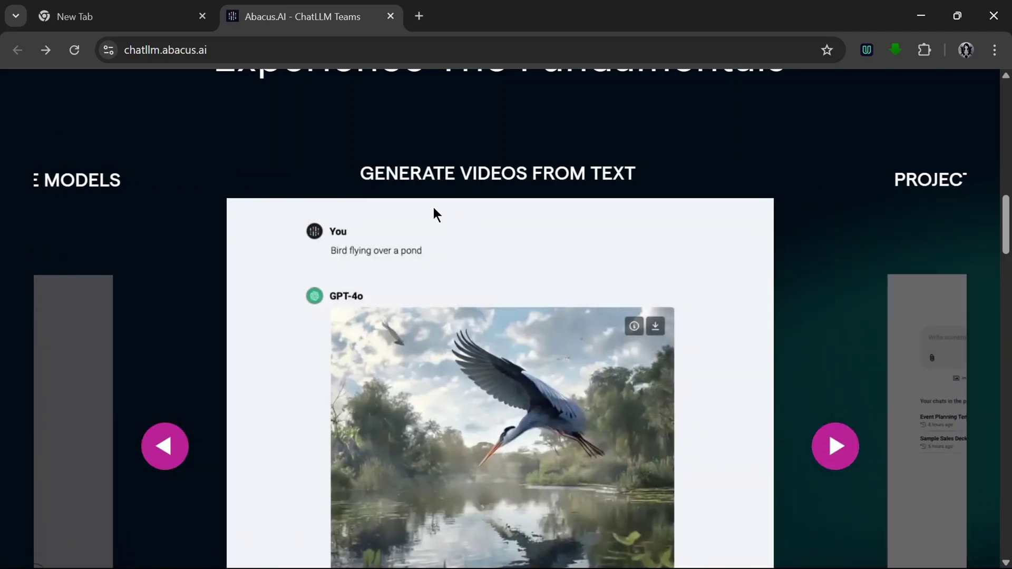
pyautogui.scroll(-2, 501, 176)
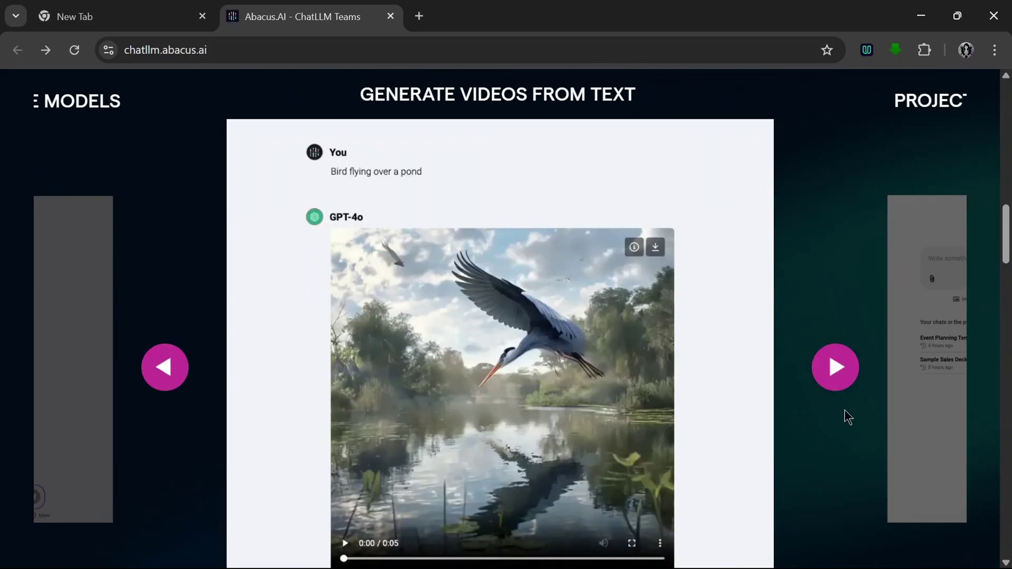
pyautogui.click(835, 372)
pyautogui.scroll(2, 606, 317)
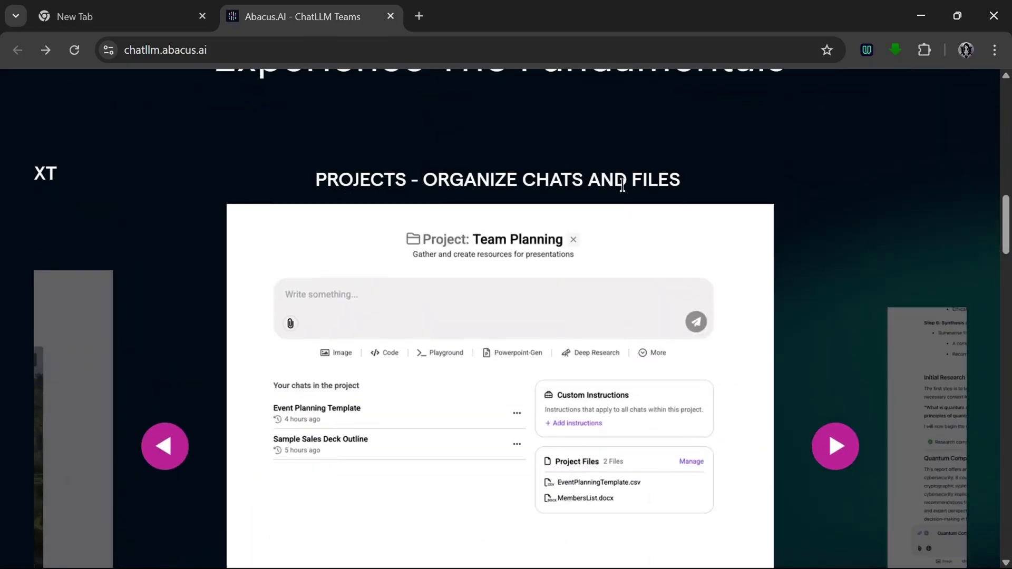
pyautogui.click(833, 446)
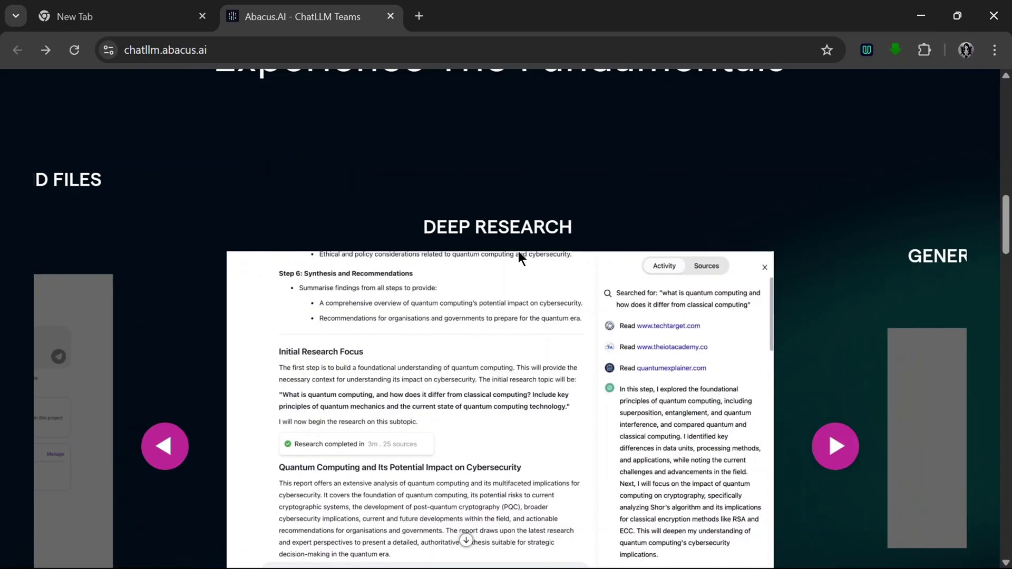
pyautogui.click(835, 446)
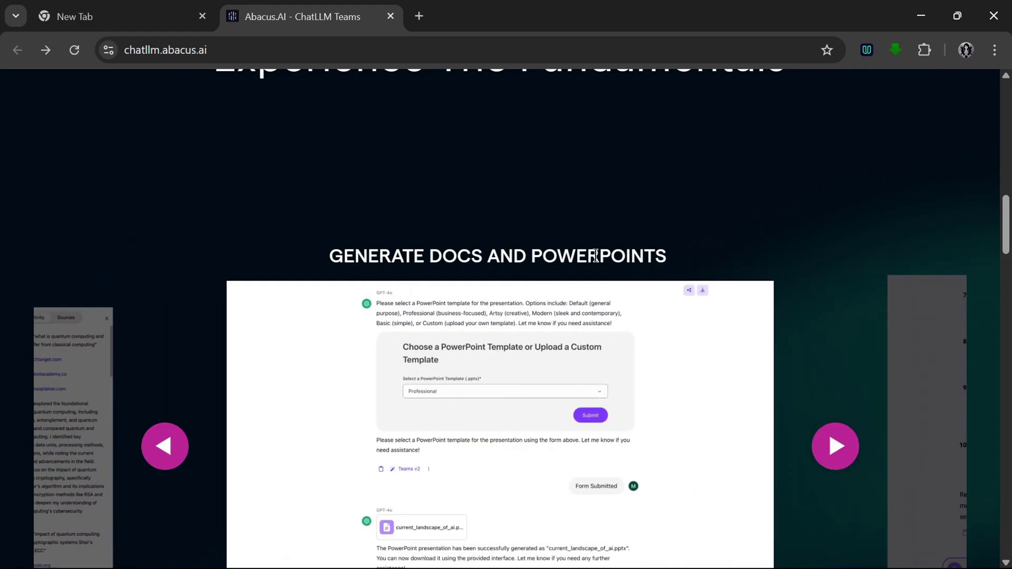
pyautogui.click(835, 445)
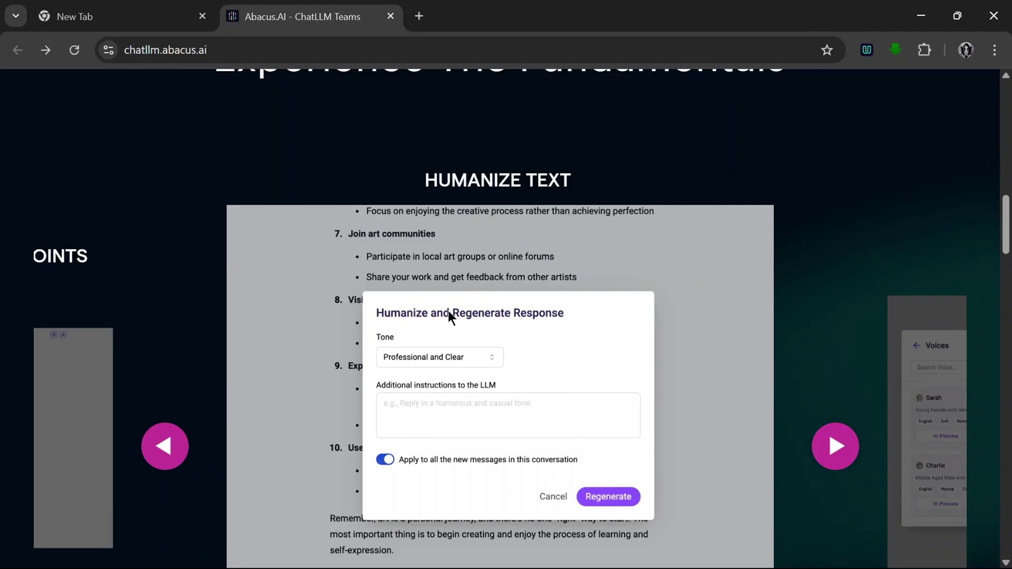
# - Step through Voice Transcription, voice mode, Intelligent Tasks, Editor and Artifacts Playground to Create Custom Chatbots
pyautogui.click(835, 446)
pyautogui.scroll(-2, 599, 309)
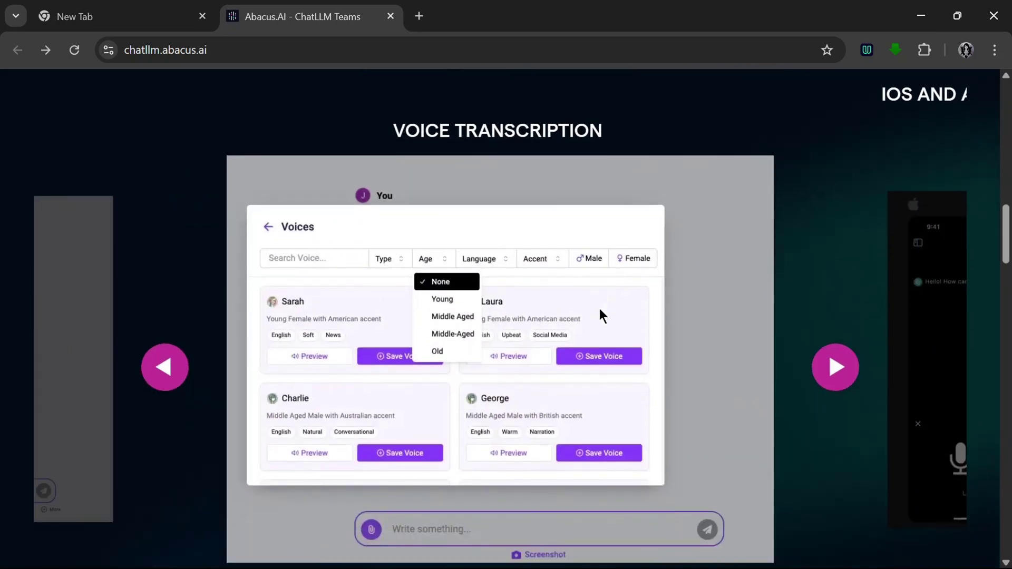
pyautogui.click(834, 368)
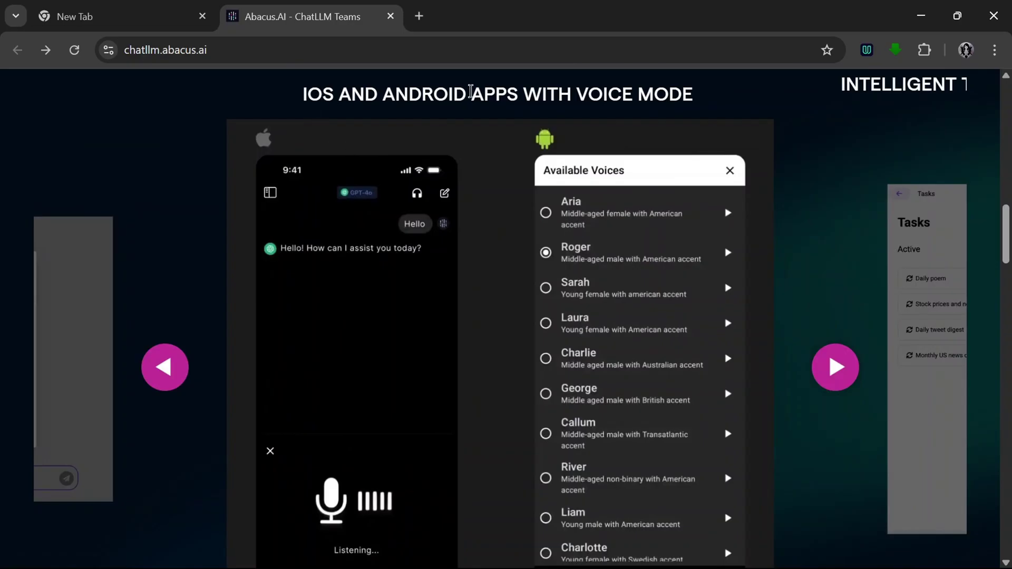
pyautogui.click(829, 369)
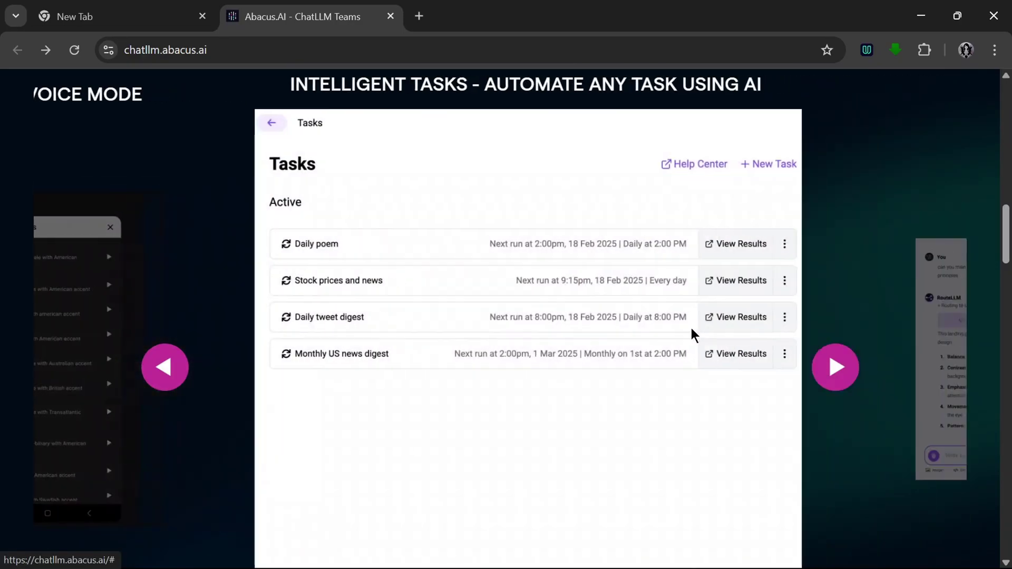
pyautogui.click(837, 383)
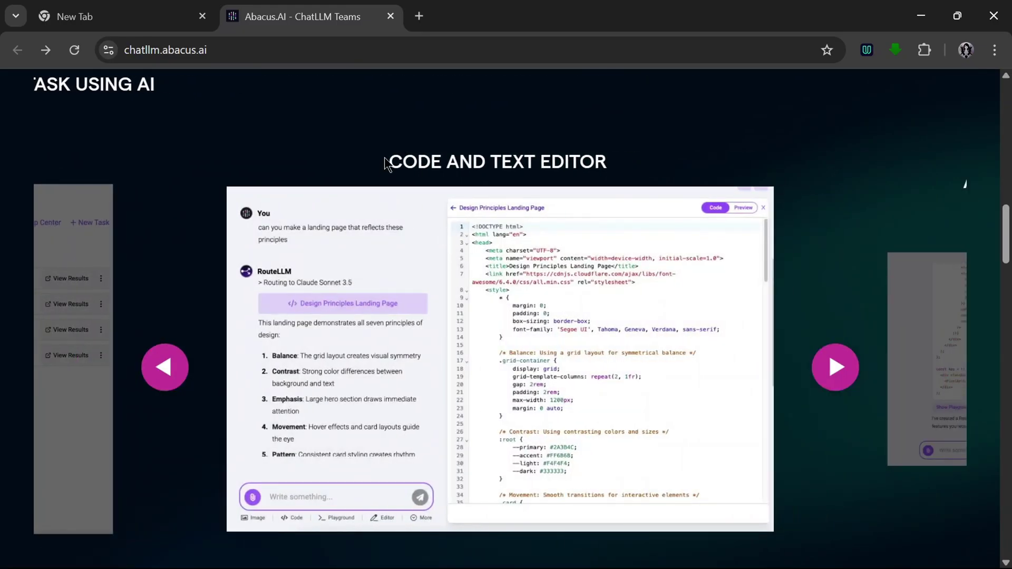
pyautogui.click(836, 369)
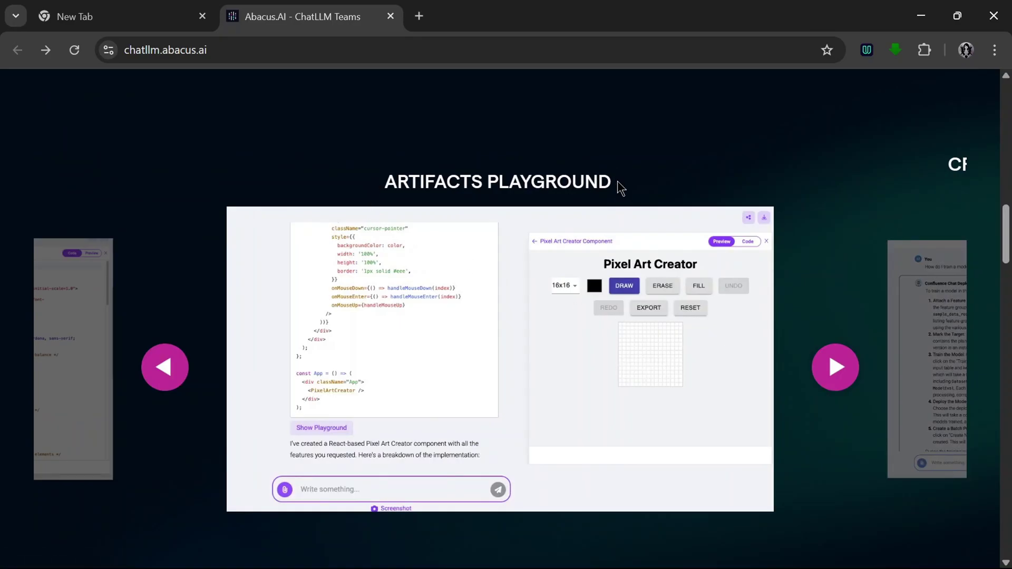
pyautogui.click(831, 368)
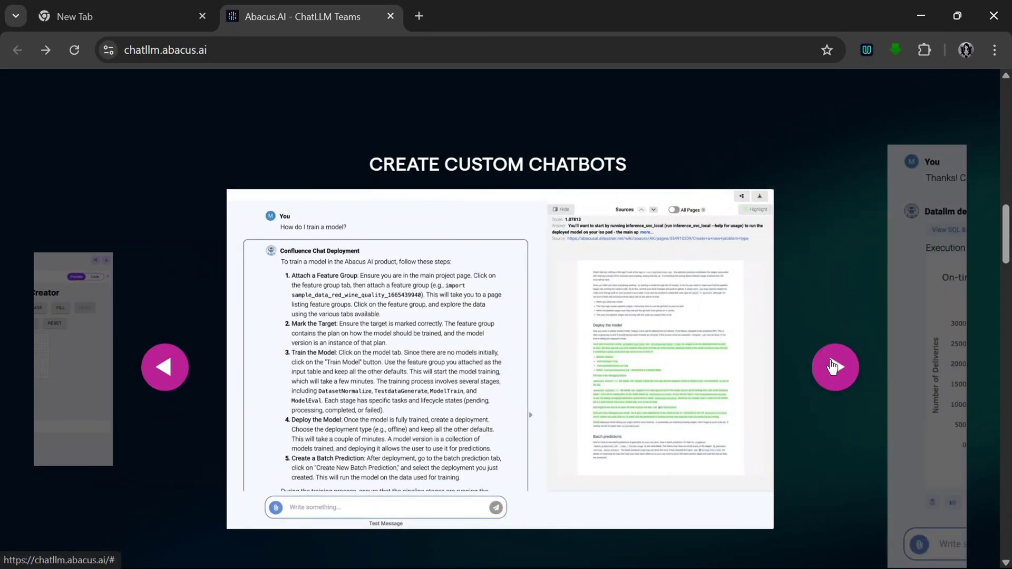
# - Step the carousel through the code execution, GitHub pull request and ChatLLM Operator examples
pyautogui.click(835, 368)
pyautogui.scroll(2, 522, 261)
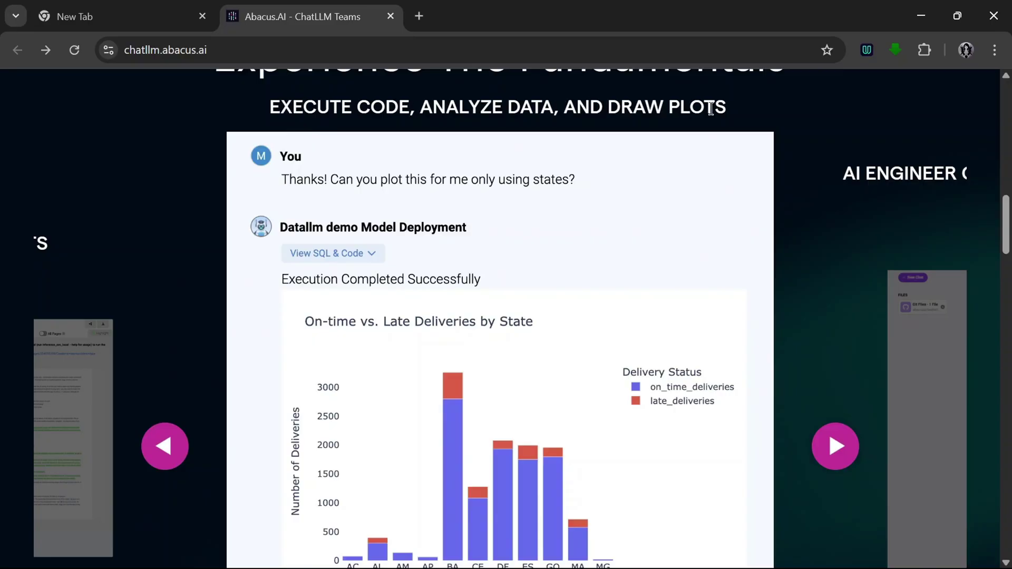
pyautogui.scroll(2, 874, 519)
pyautogui.click(836, 524)
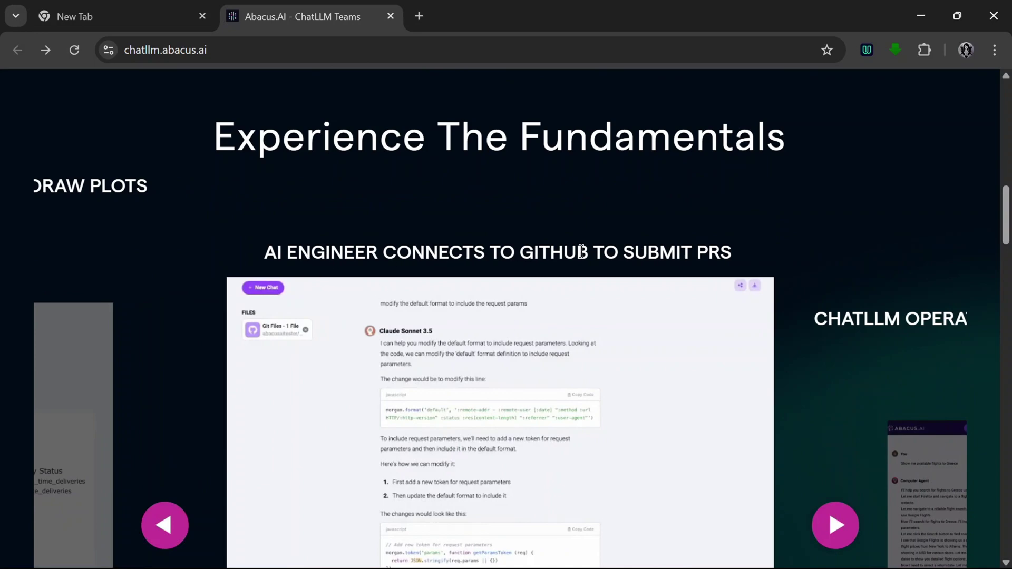
pyautogui.scroll(-2, 833, 464)
pyautogui.click(835, 446)
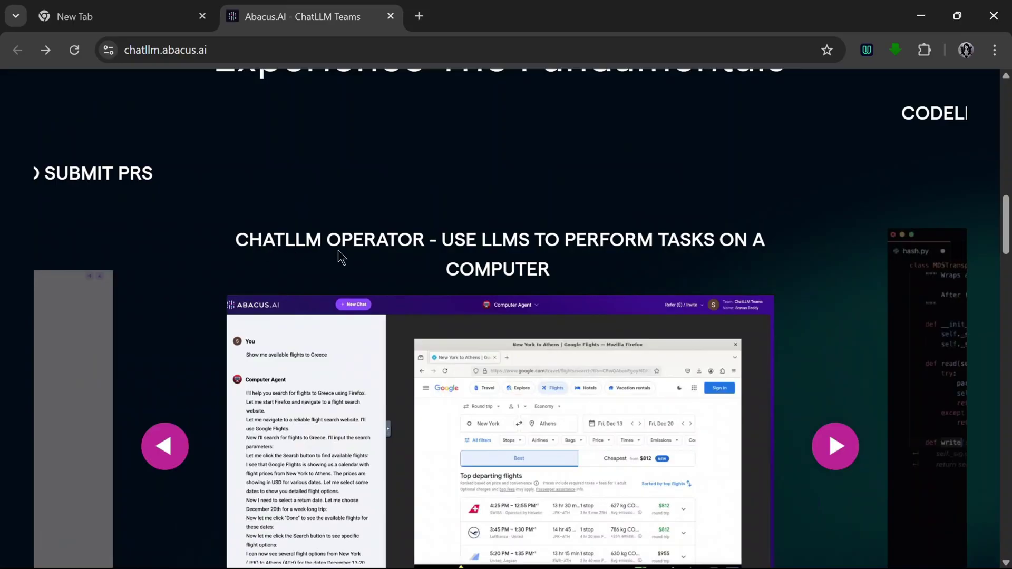
pyautogui.scroll(-2, 458, 235)
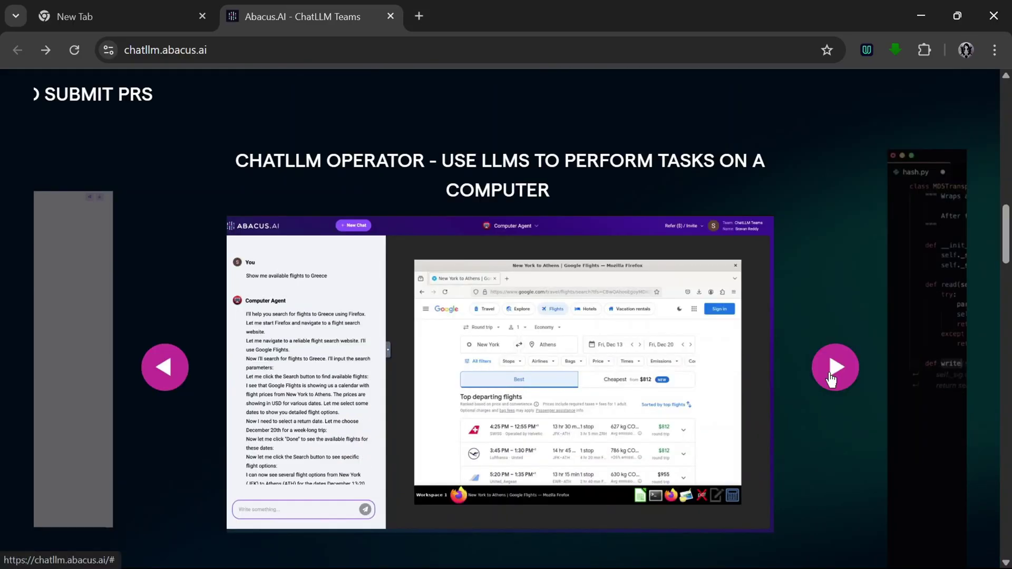
# - Continue past the CodeLLM, AppLLM and One AI slides, then scroll to Bonus Access to CodeLLM
pyautogui.click(833, 366)
pyautogui.scroll(2, 574, 316)
pyautogui.scroll(2, 422, 275)
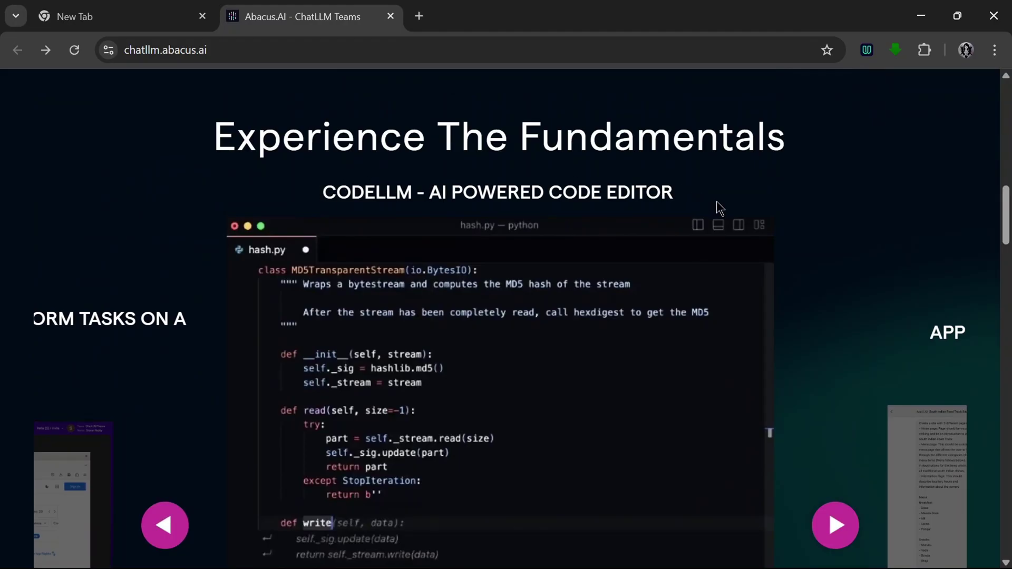
pyautogui.scroll(-2, 780, 327)
pyautogui.click(835, 444)
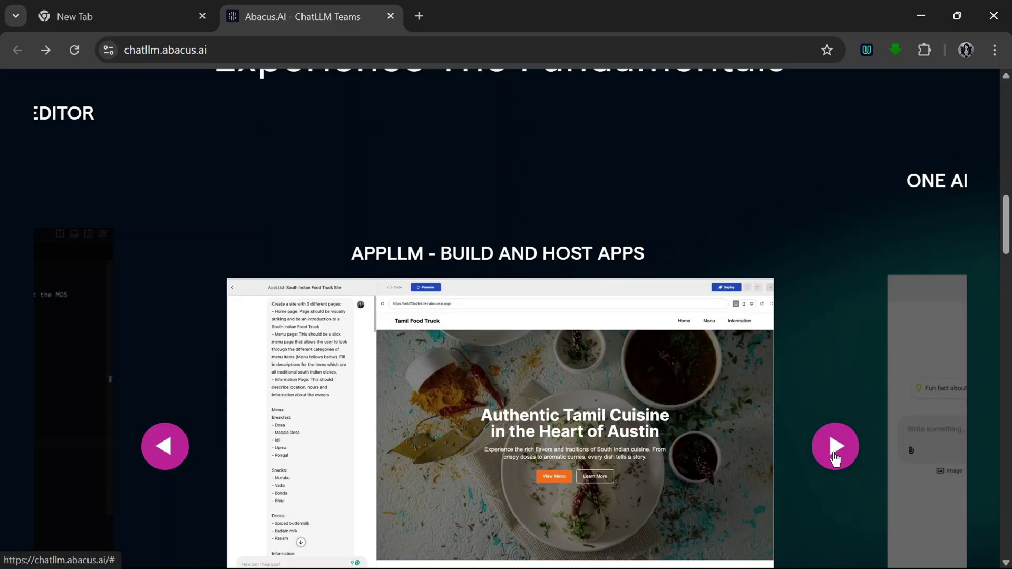
pyautogui.click(835, 446)
pyautogui.scroll(-12, 680, 264)
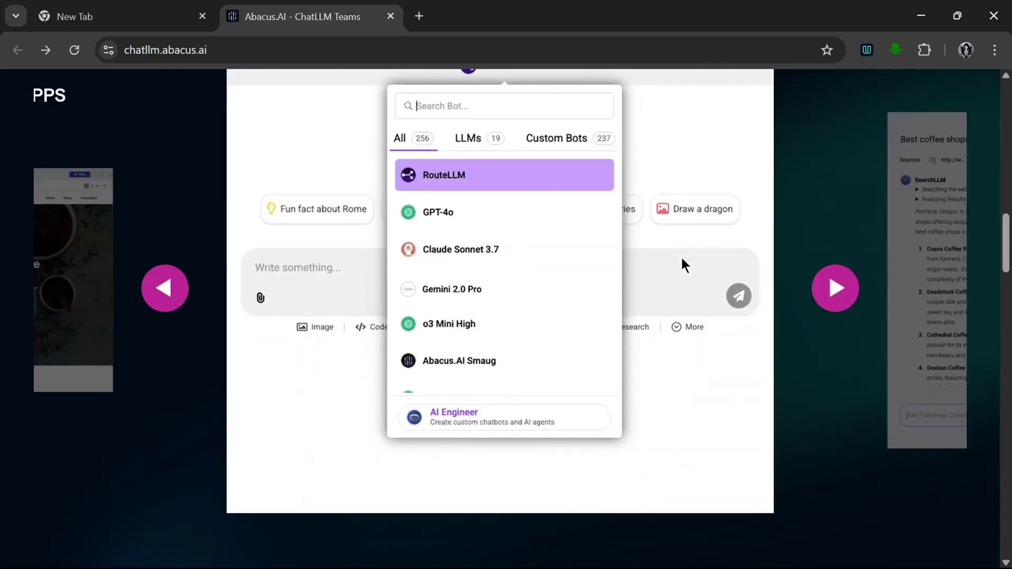
# - Scroll to the page footer and back up, then sign in to a new RouteLLM chat at apps.abacus.ai
pyautogui.scroll(-1, 680, 264)
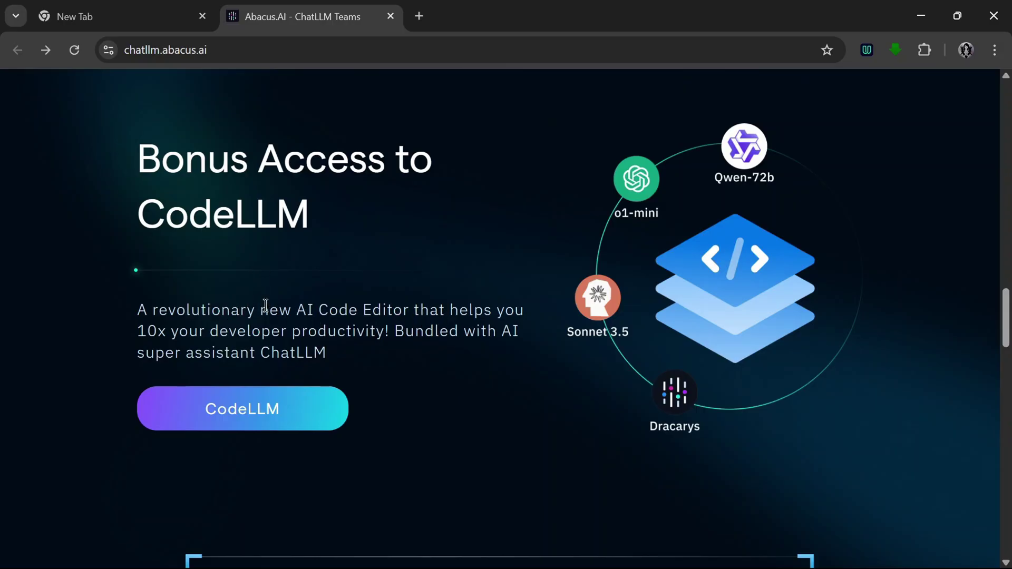
pyautogui.scroll(-7, 560, 318)
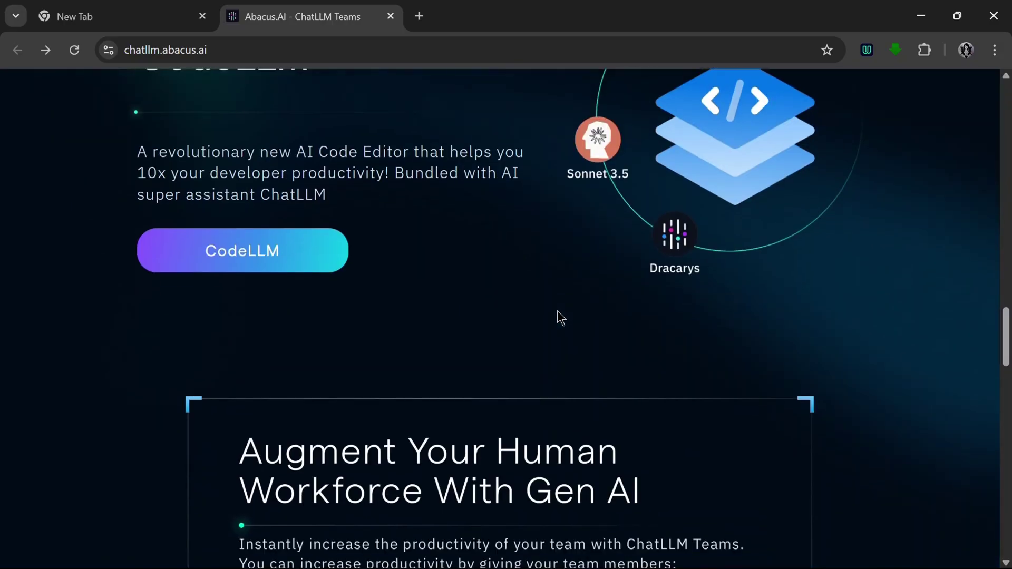
pyautogui.scroll(-6, 819, 264)
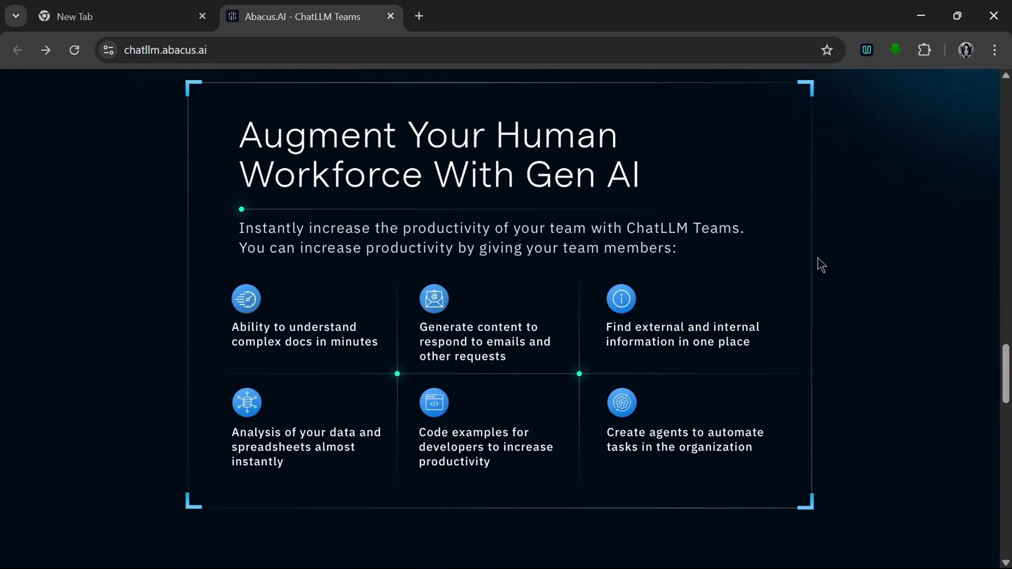
pyautogui.scroll(-5, 819, 260)
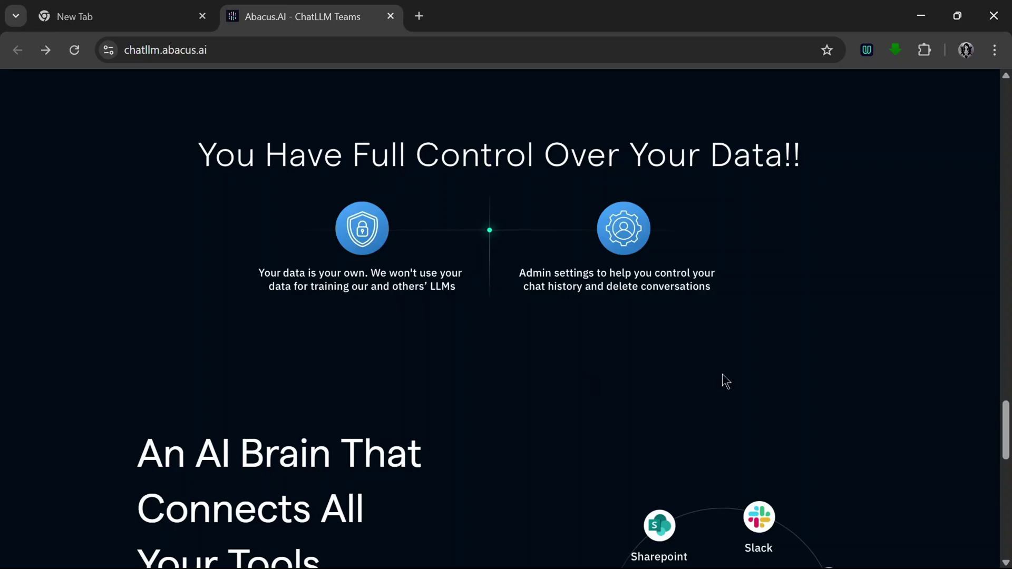
pyautogui.scroll(-4, 767, 374)
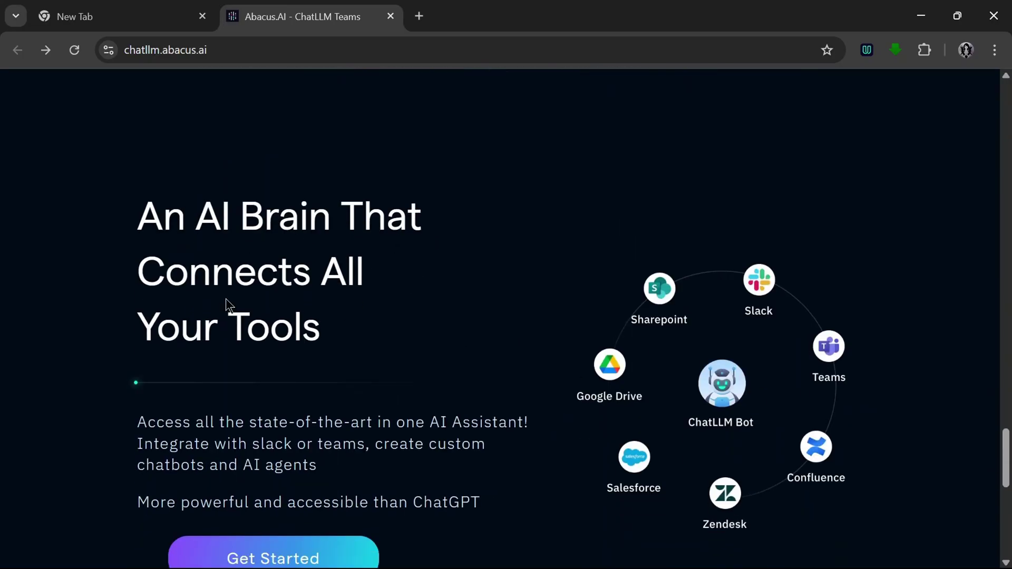
pyautogui.scroll(-10, 483, 347)
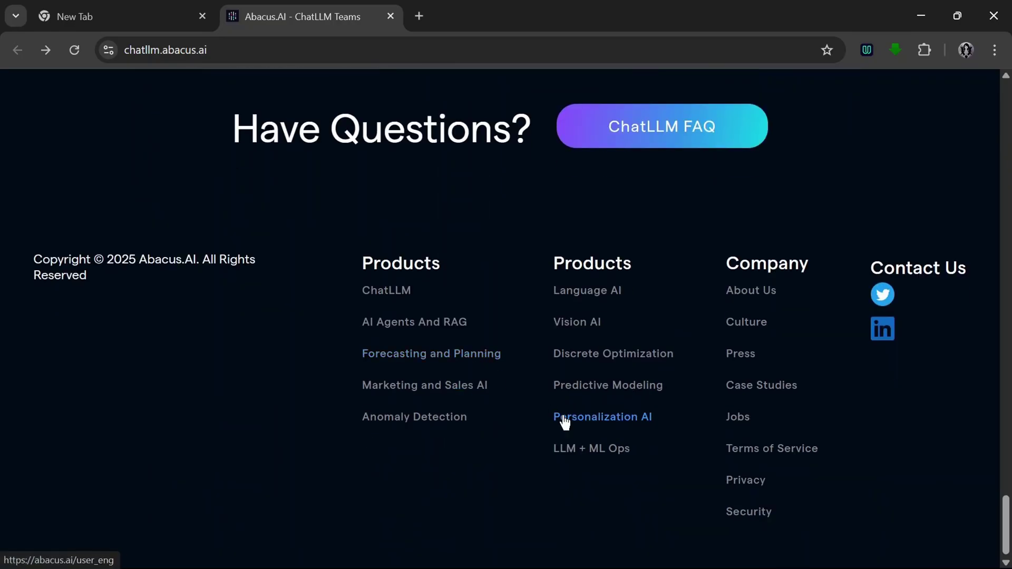
pyautogui.scroll(20, 563, 420)
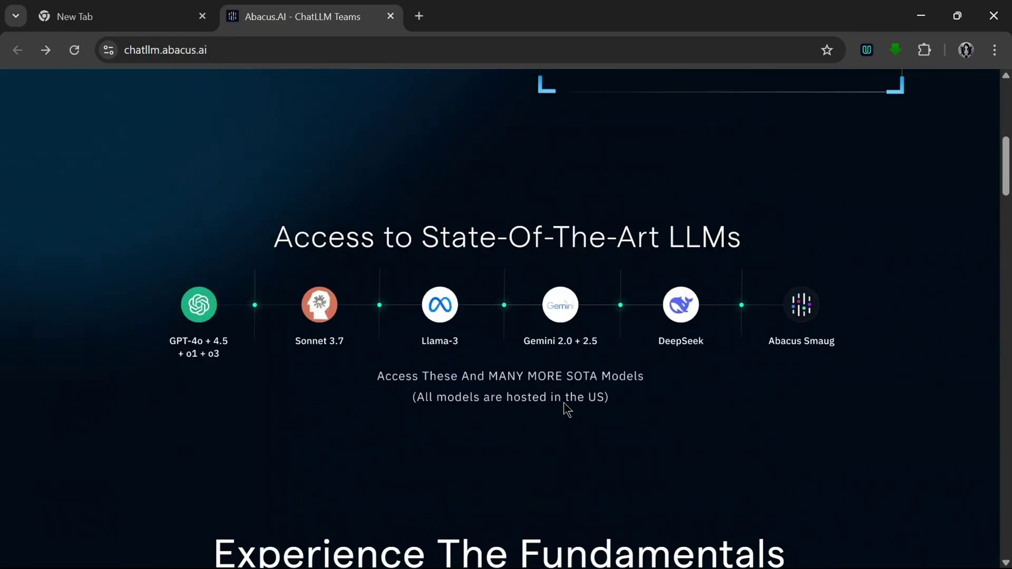
pyautogui.scroll(8, 564, 403)
pyautogui.click(825, 105)
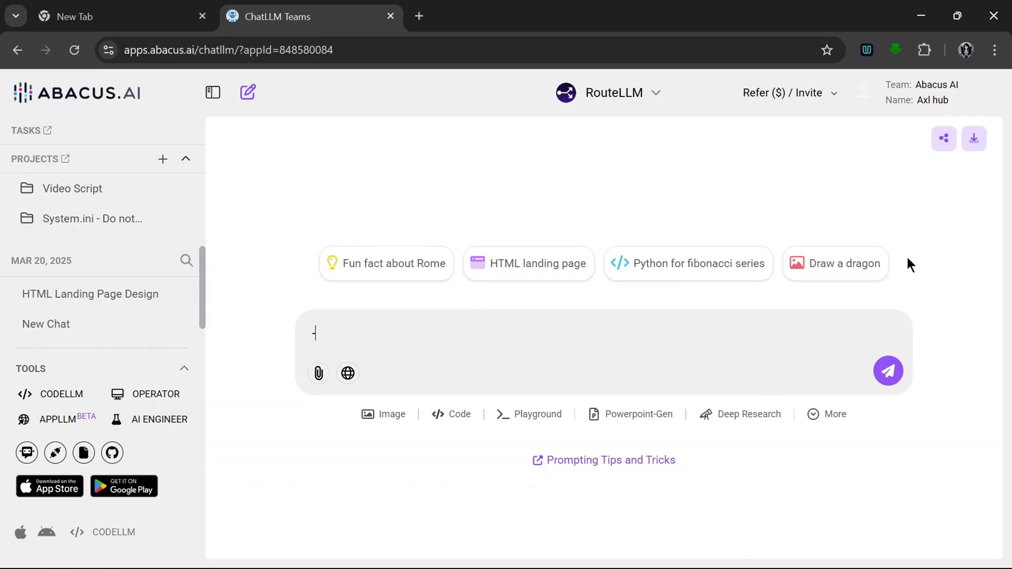
# - Browse the chat model list without changing it, then glance at the extra chat tools menu
pyautogui.click(612, 96)
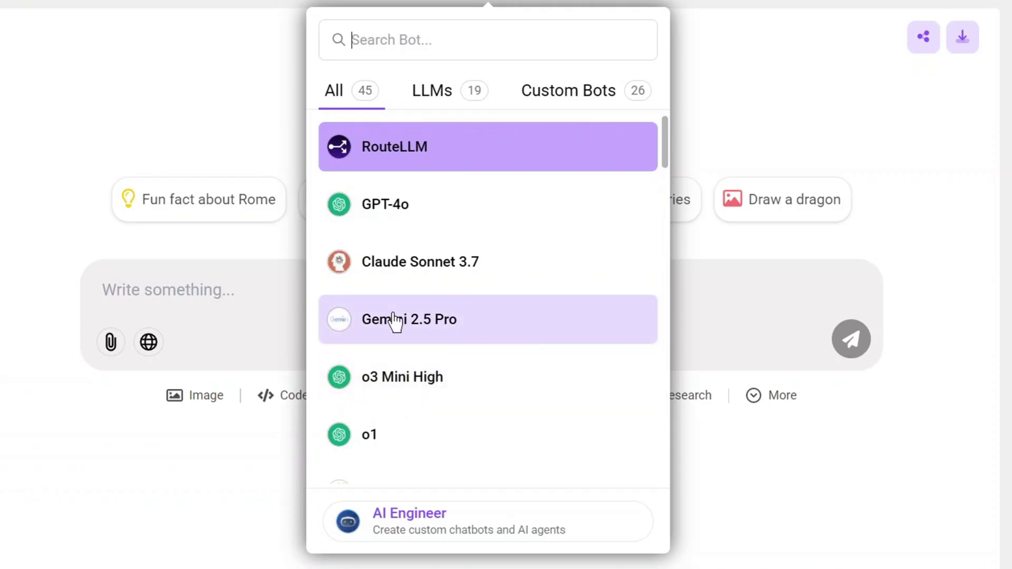
pyautogui.scroll(-5, 498, 324)
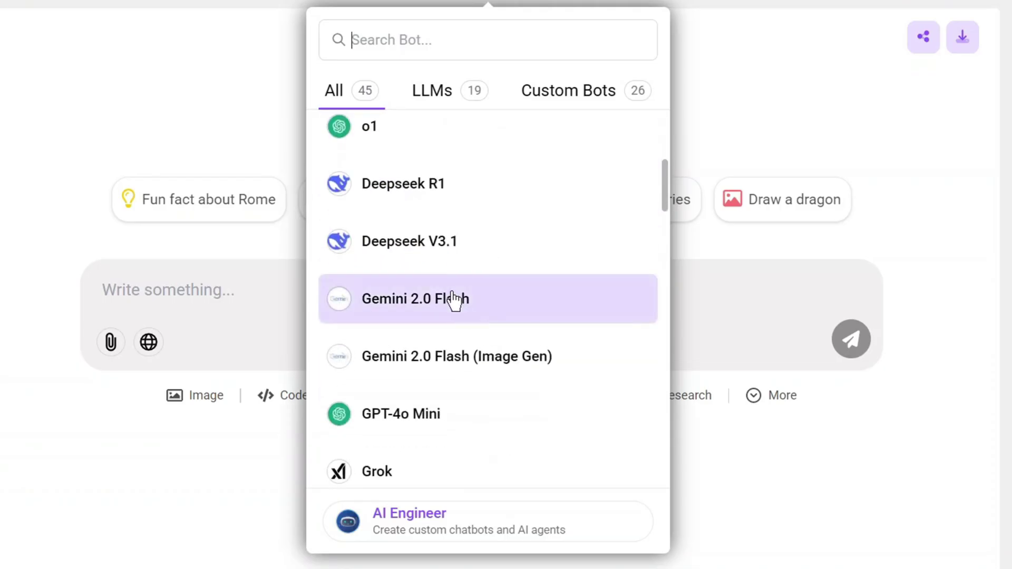
pyautogui.scroll(-5, 495, 357)
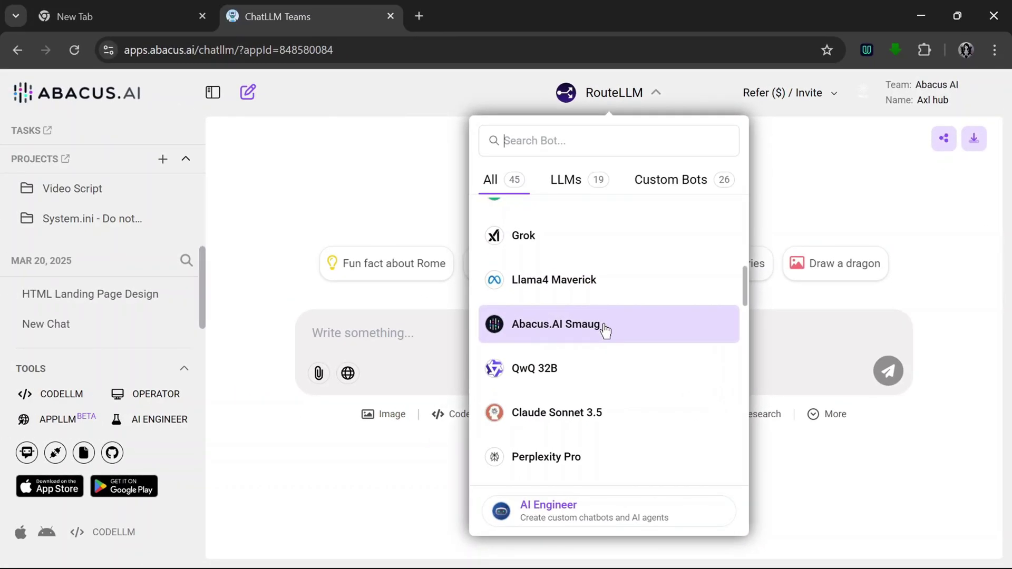
pyautogui.press('Escape')
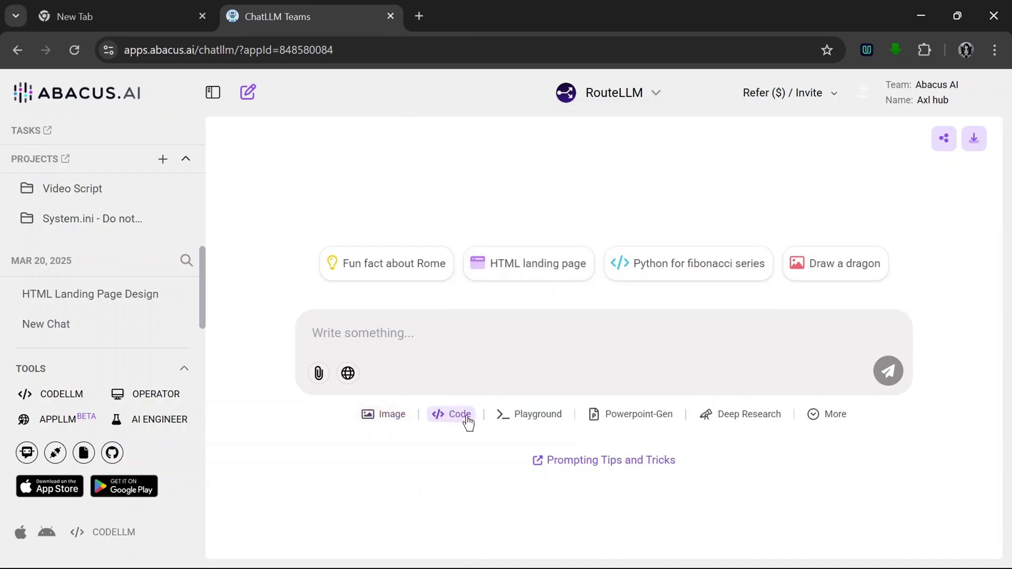
pyautogui.click(813, 414)
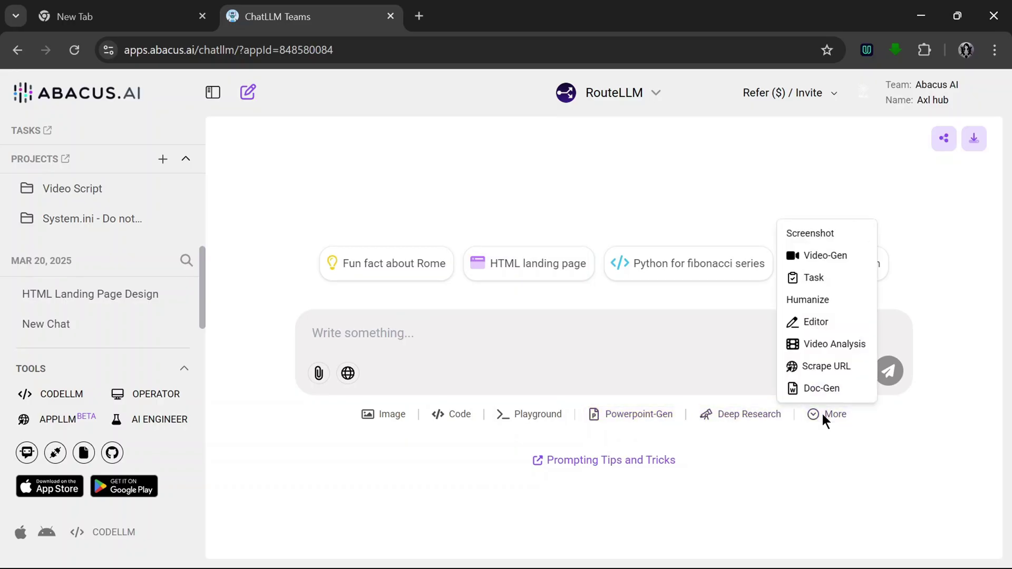
pyautogui.click(641, 174)
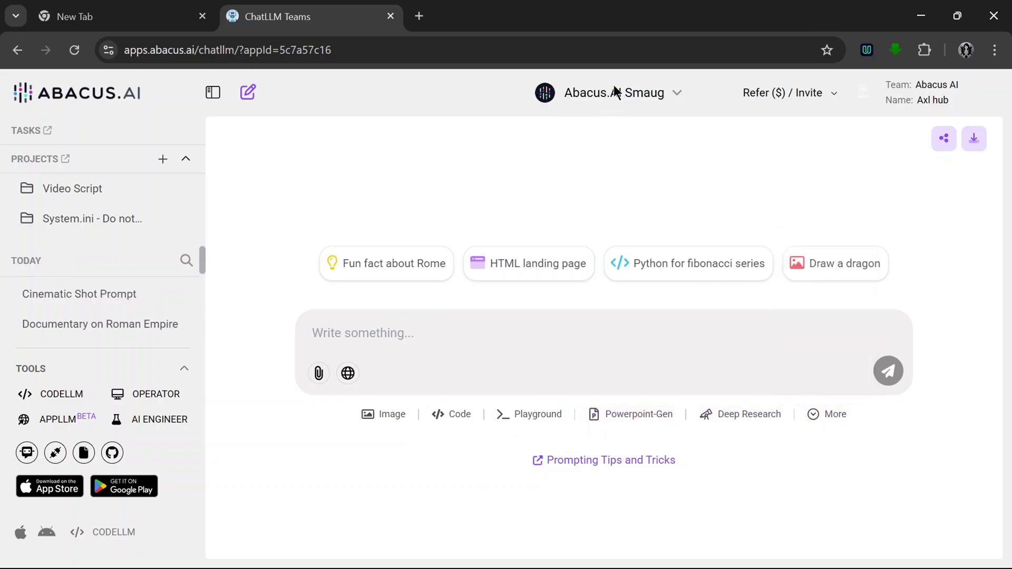
# - Select Abacus.AI Smaug as the chat model instead of RouteLLM
pyautogui.click(614, 87)
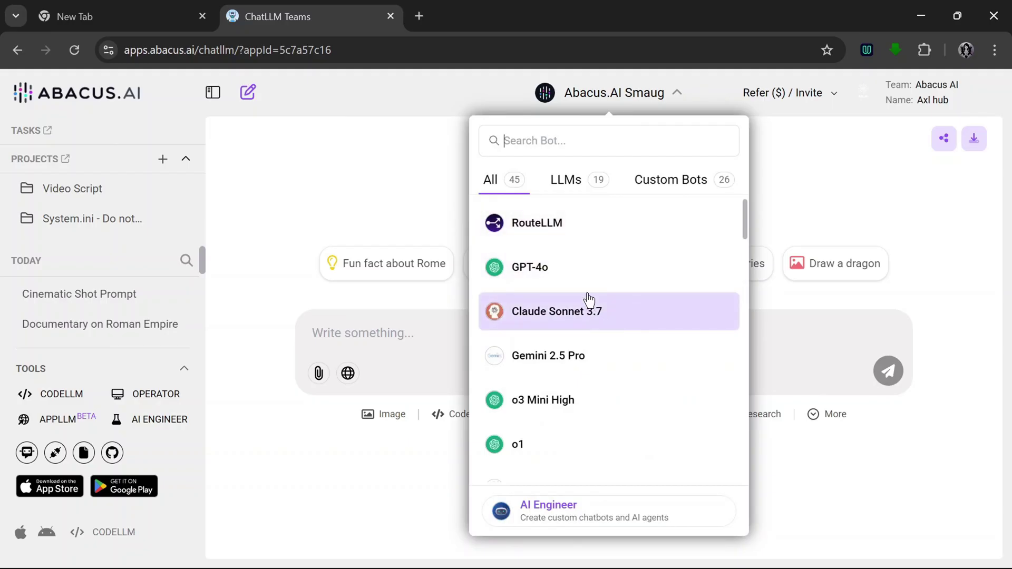
pyautogui.scroll(-10, 585, 311)
pyautogui.scroll(-1, 570, 319)
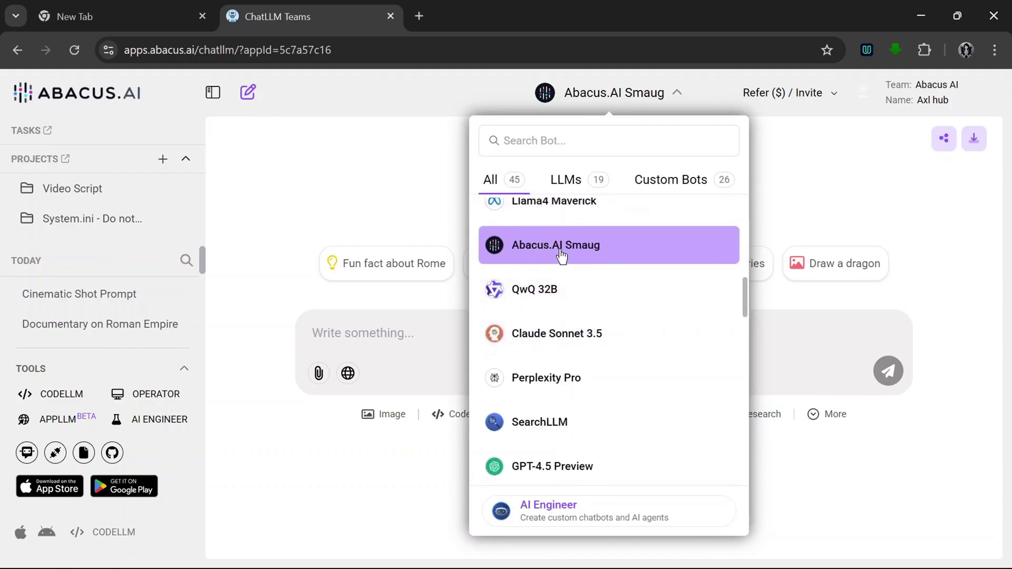
pyautogui.click(590, 254)
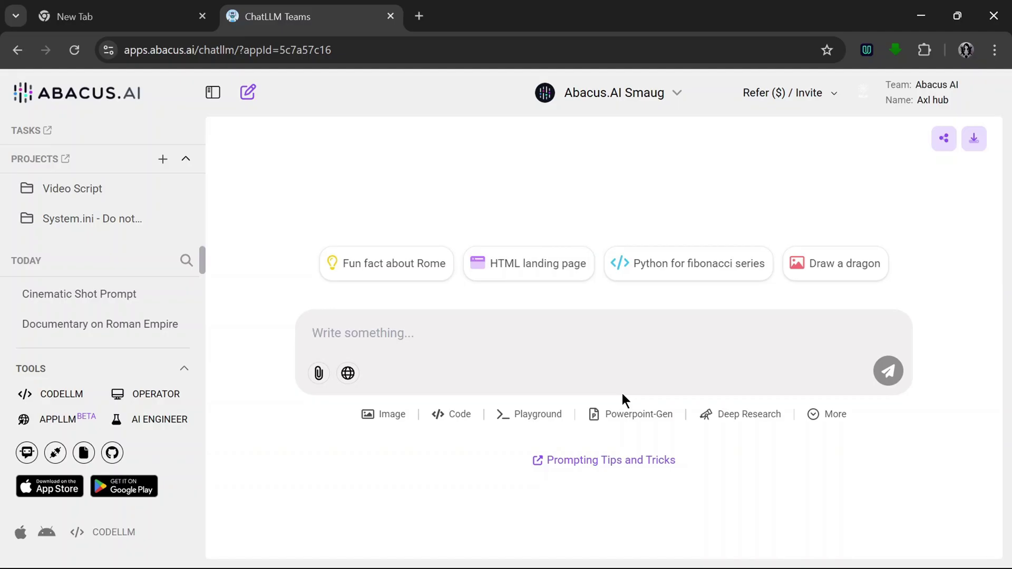
# - Ask Smaug: 'Generate a detailed prompt for a cinematic shot of the roman empire'
pyautogui.write('Gener')
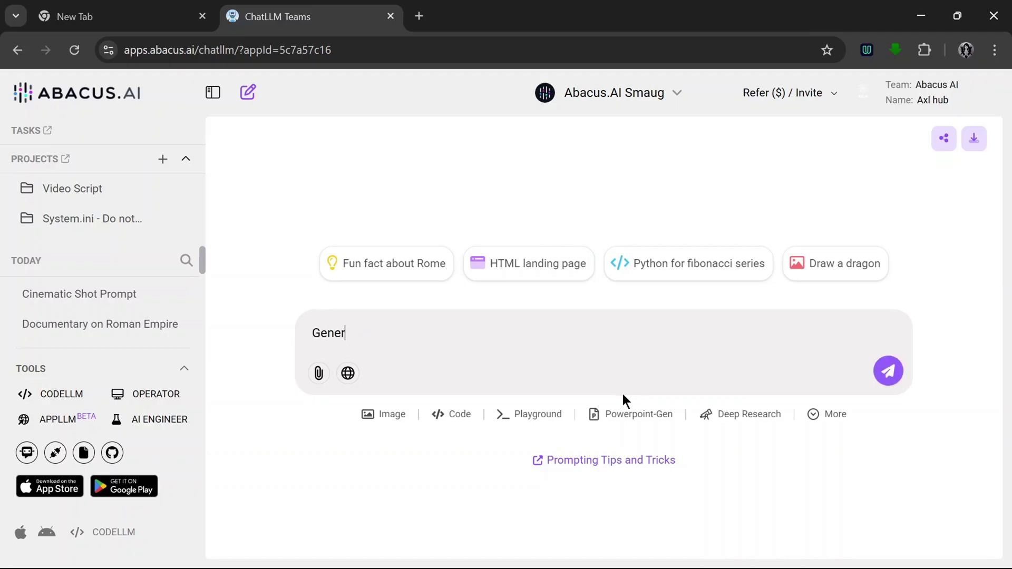
pyautogui.write('ate a prompt for a cinematic')
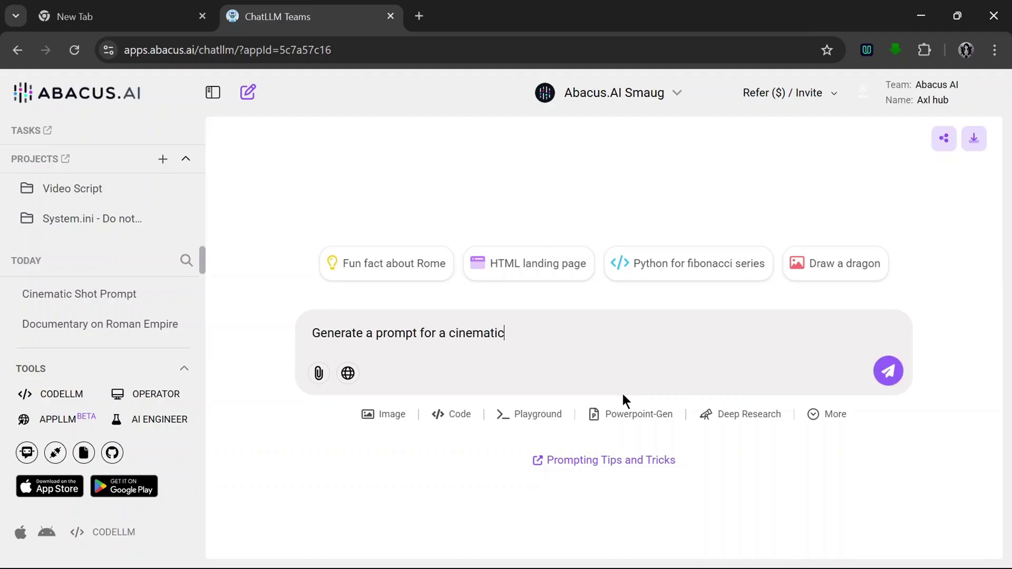
pyautogui.write(' shot of the roman empie')
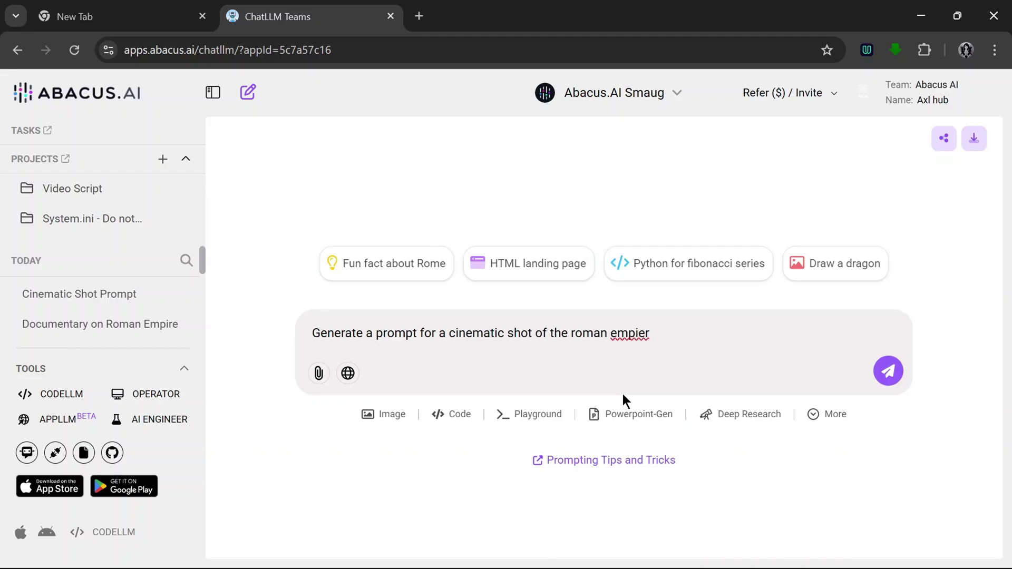
pyautogui.press('BackSpace')
pyautogui.write('re')
pyautogui.click(371, 334)
pyautogui.write('detailed')
pyautogui.click(886, 373)
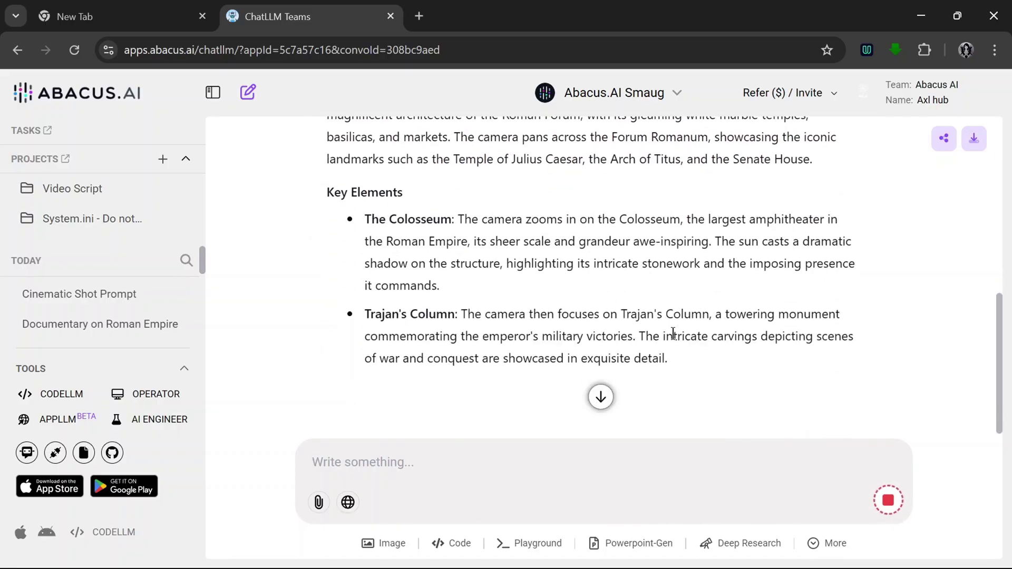
# - Read through Smaug's reply and select the whole prompt from 'Imagine' to the end
pyautogui.scroll(10, 396, 265)
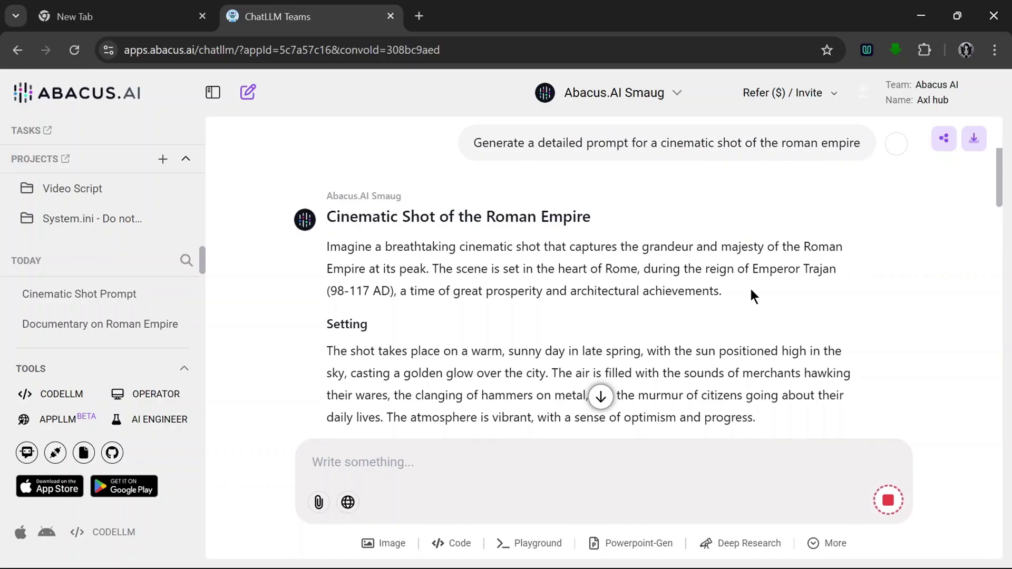
pyautogui.scroll(-15, 750, 294)
pyautogui.scroll(-7, 653, 270)
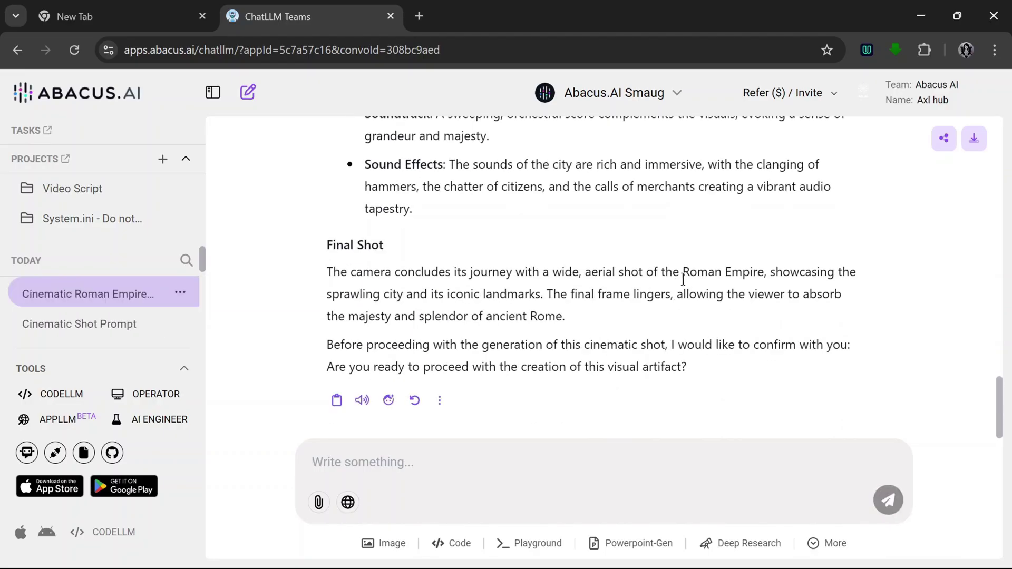
pyautogui.scroll(15, 564, 316)
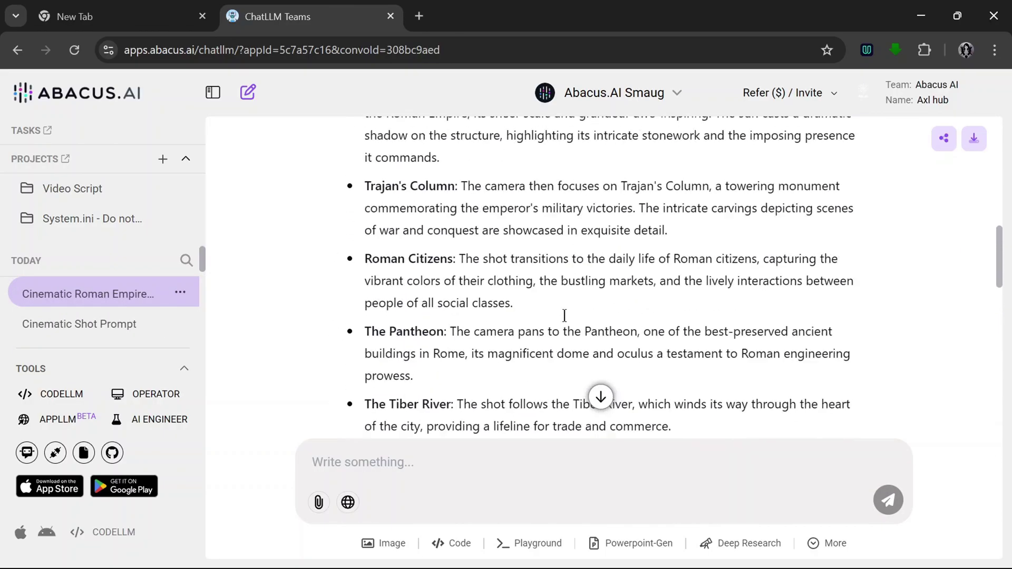
pyautogui.scroll(10, 568, 313)
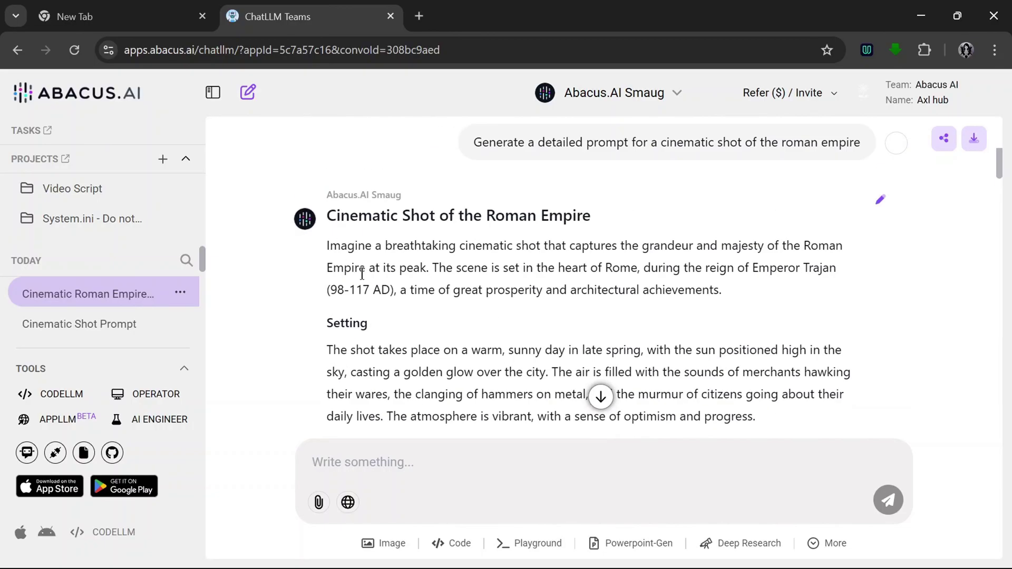
pyautogui.moveTo(323, 242); pyautogui.dragTo(732, 391)
# - Set up image generation with FLUX 1.1 [pro] and Number of Images 1
pyautogui.click(391, 545)
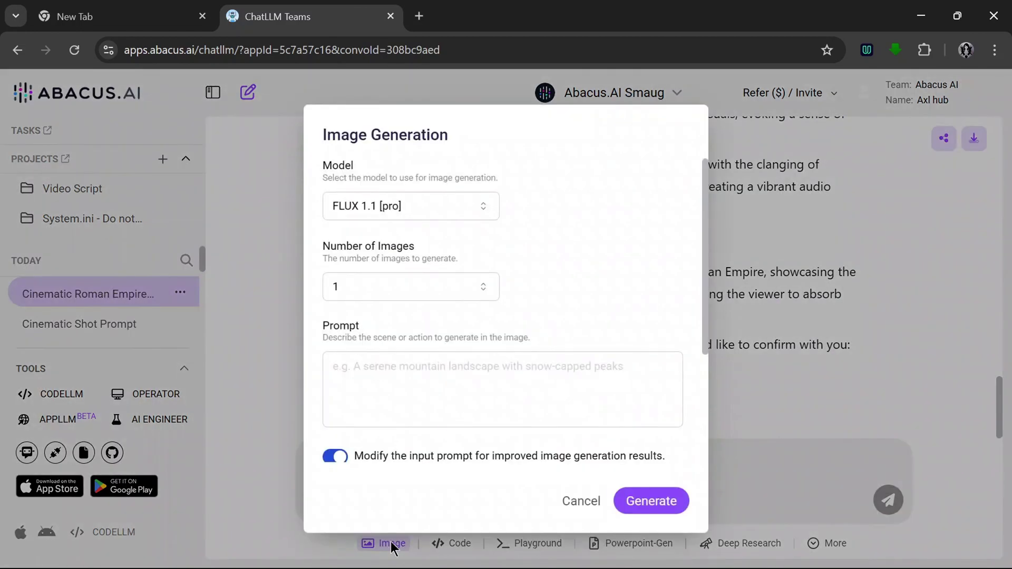
pyautogui.click(463, 206)
pyautogui.click(457, 242)
pyautogui.click(464, 212)
pyautogui.click(458, 241)
pyautogui.click(435, 287)
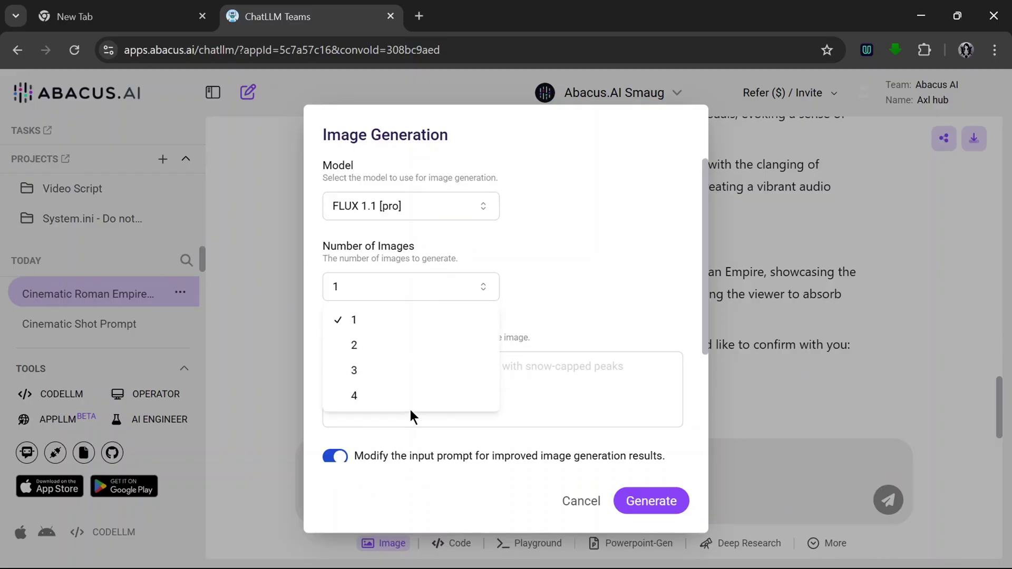
pyautogui.click(403, 324)
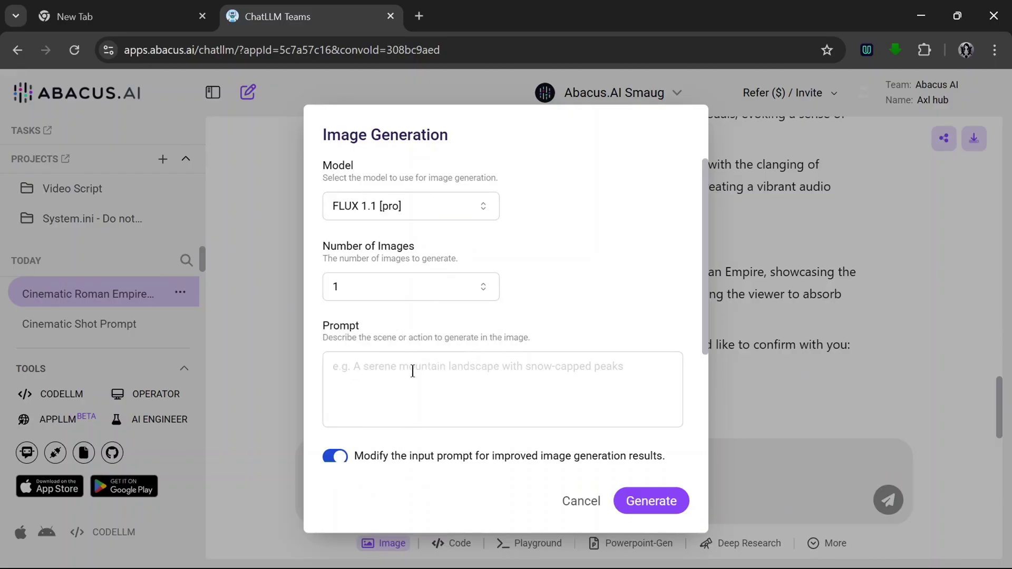
# - Paste the Roman cinematic prompt, turn off 'Modify the input prompt', and generate the image
pyautogui.hotkey('ctrl', 'v')
pyautogui.scroll(-3, 474, 448)
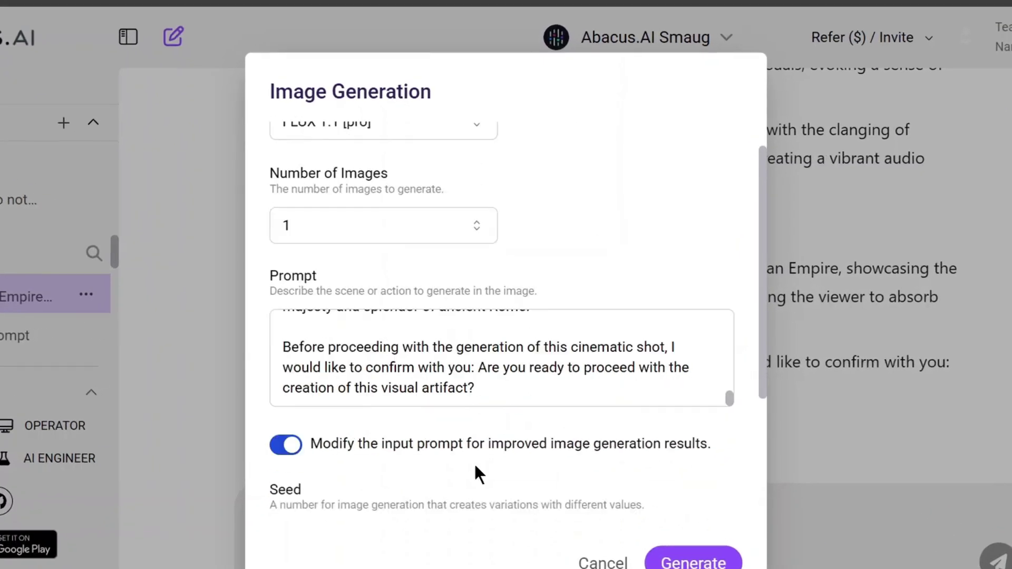
pyautogui.click(241, 293)
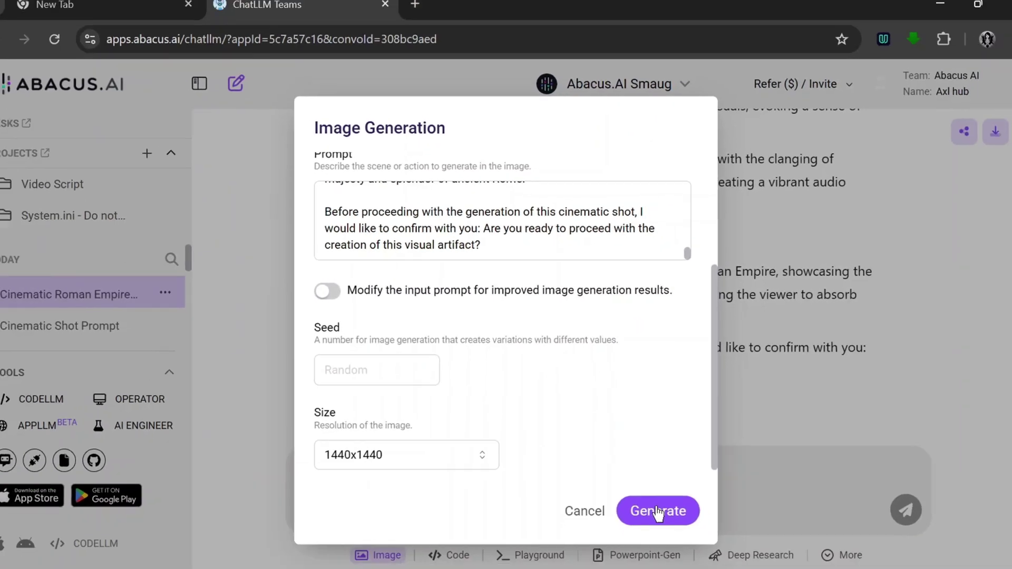
pyautogui.click(659, 510)
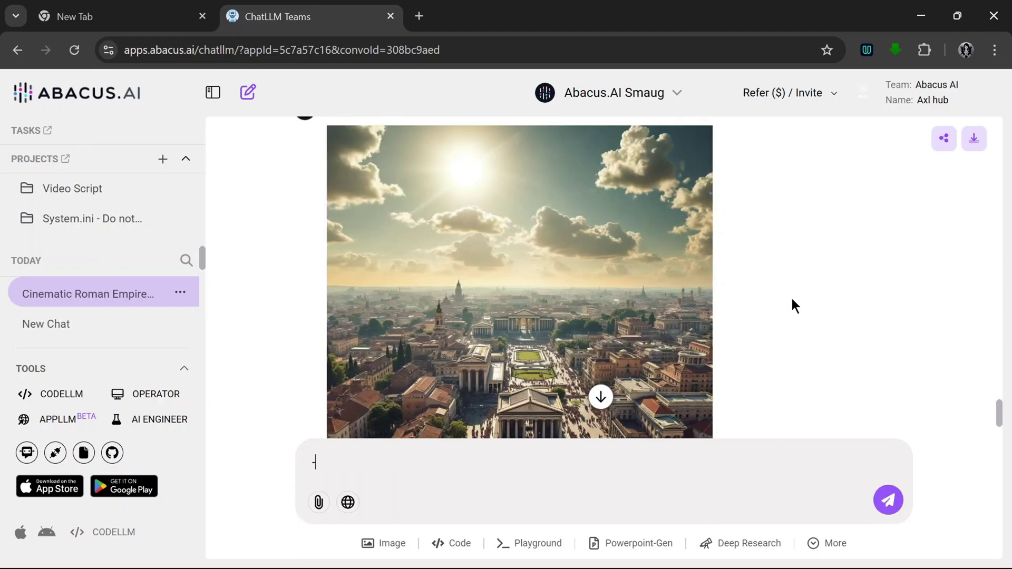
# - View the aerial Rome image full size in the preview panel, then close the preview
pyautogui.scroll(-3, 790, 296)
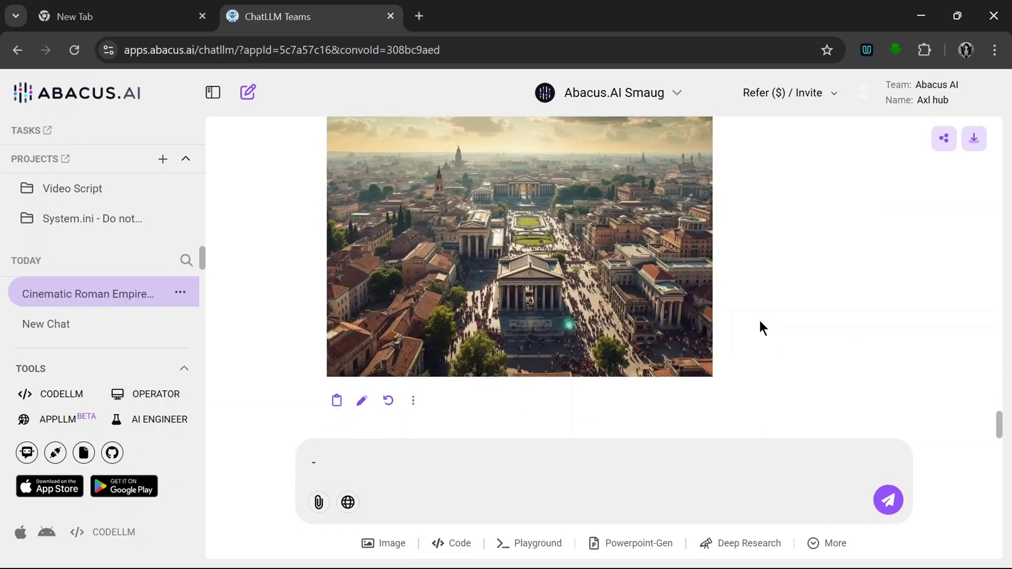
pyautogui.scroll(3, 755, 320)
pyautogui.scroll(-3, 755, 320)
pyautogui.click(676, 121)
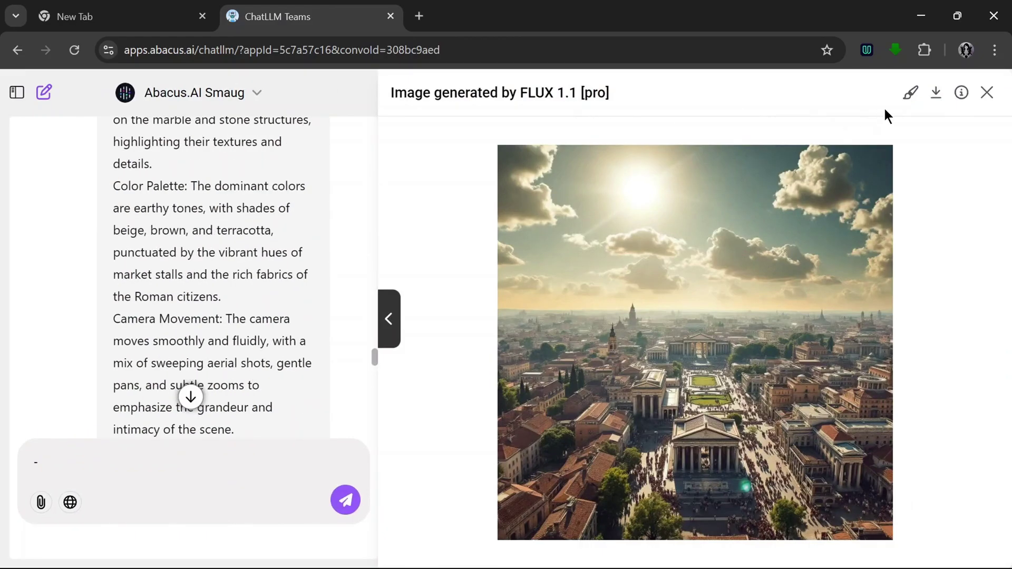
pyautogui.click(937, 95)
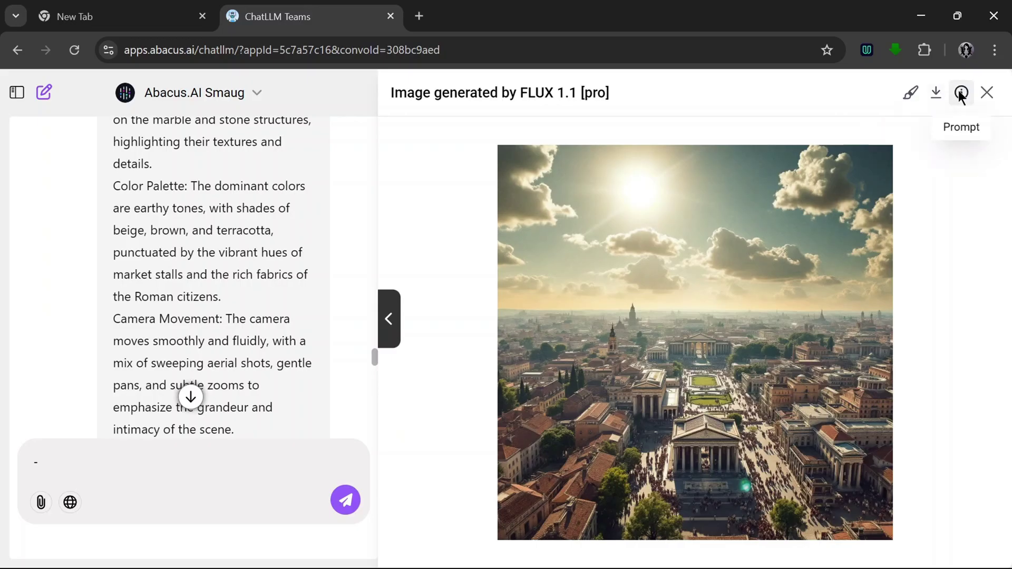
pyautogui.click(995, 96)
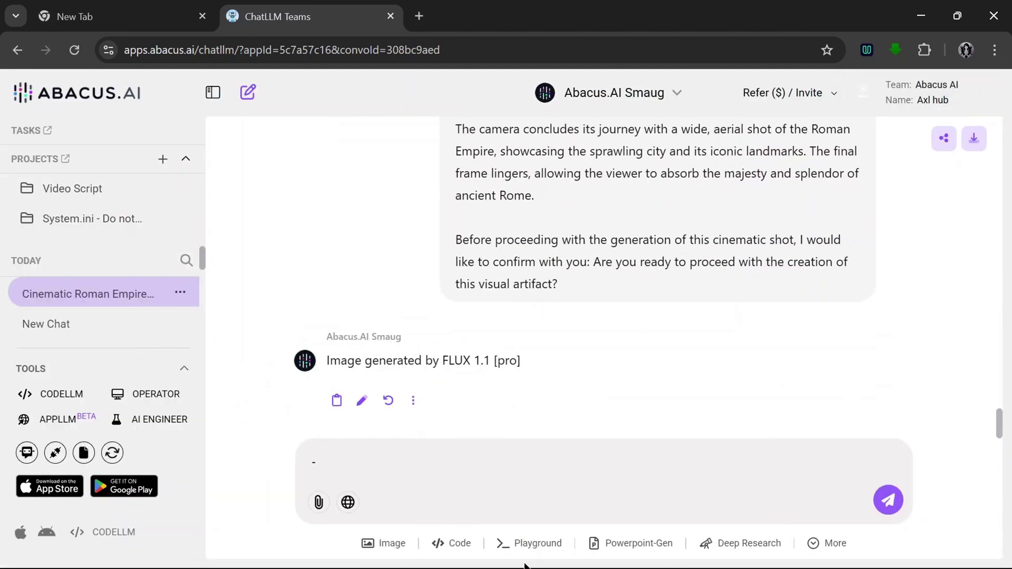
# - Choose FLUX 1.1 [pro] Ultra, paste the Roman cinematic shot prompt, and turn off prompt rewriting
pyautogui.click(393, 544)
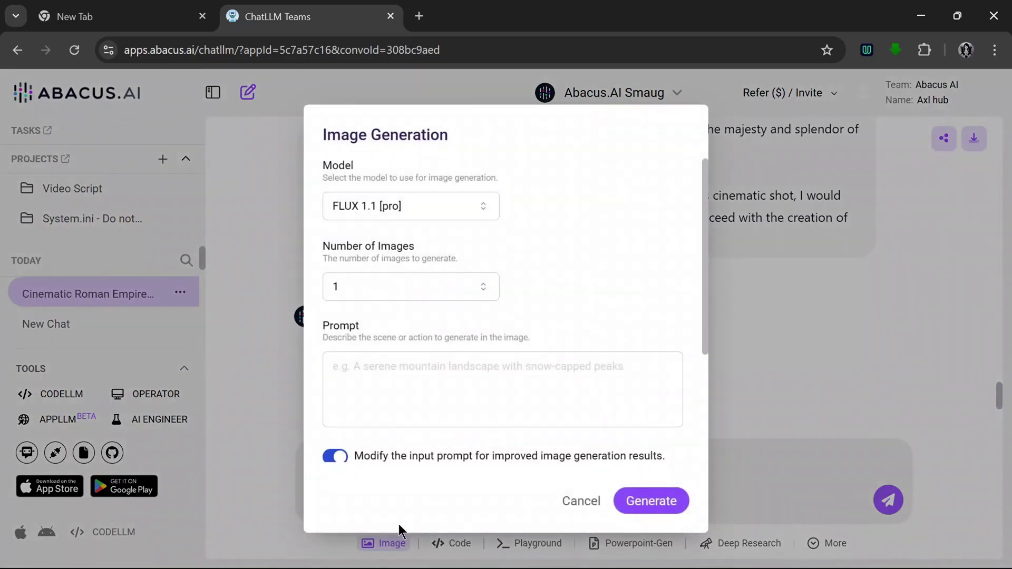
pyautogui.click(479, 205)
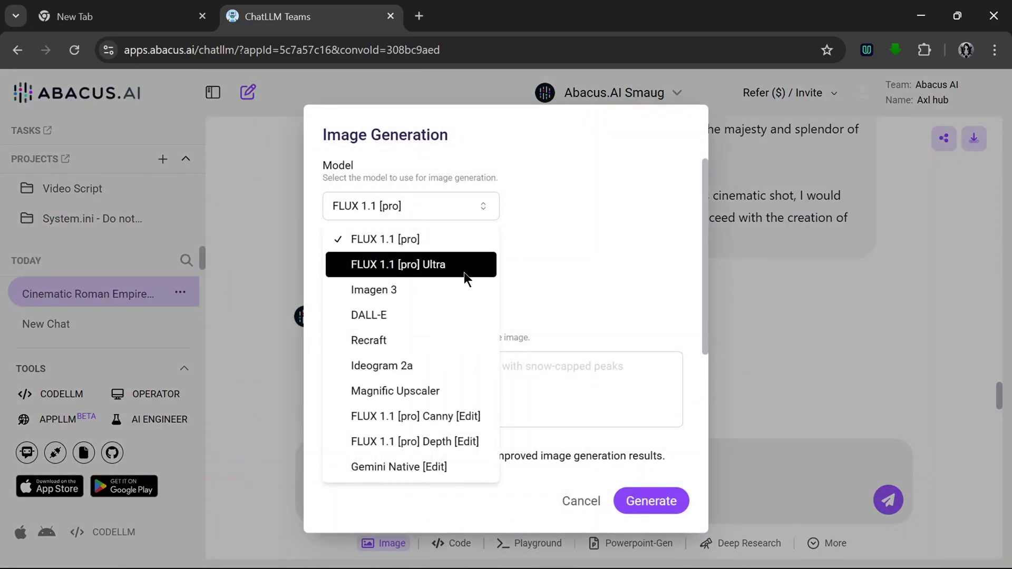
pyautogui.click(431, 264)
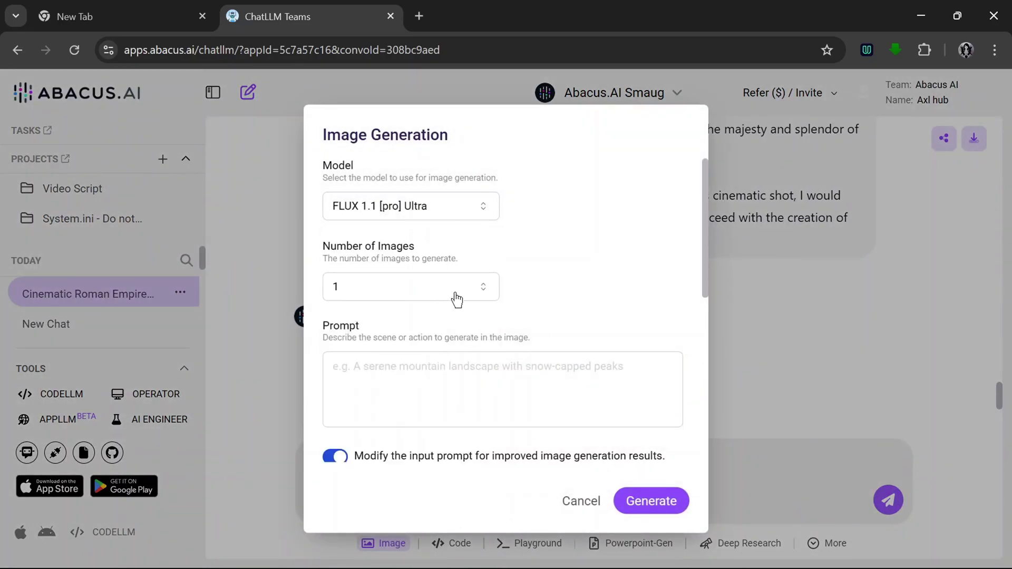
pyautogui.click(456, 376)
pyautogui.hotkey('ctrl', 'v')
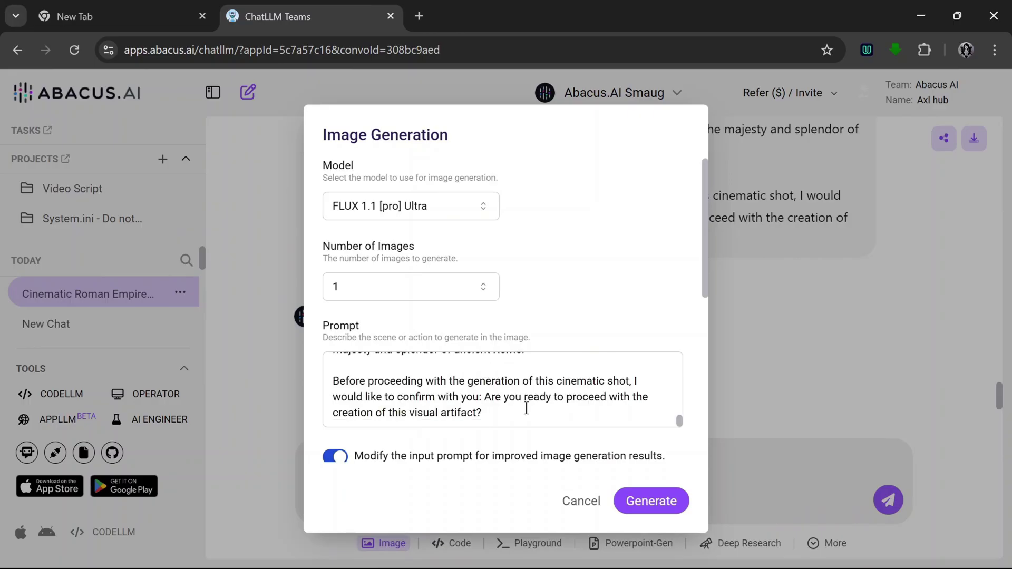
pyautogui.scroll(-3, 535, 411)
pyautogui.click(356, 297)
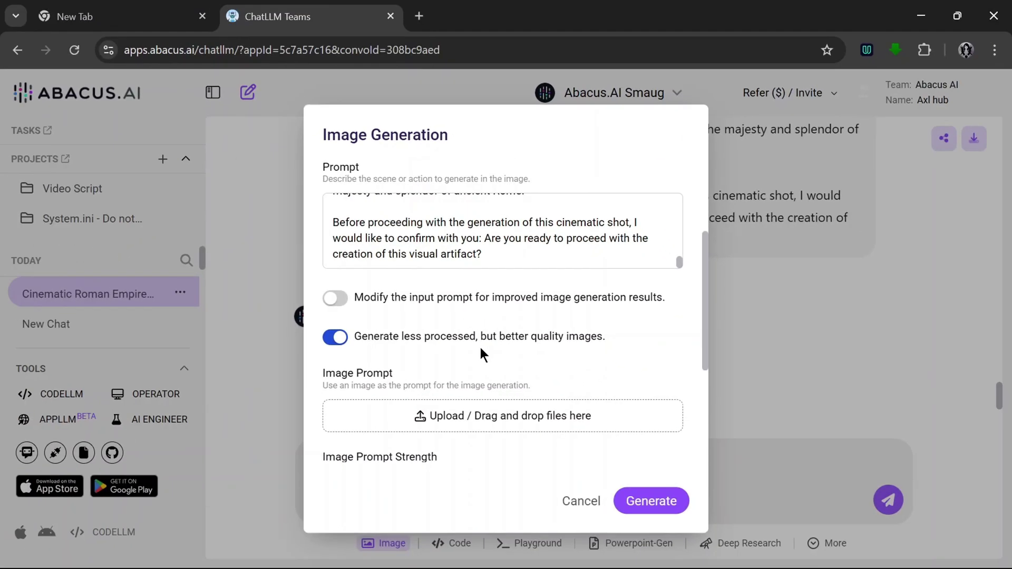
pyautogui.scroll(-4, 402, 400)
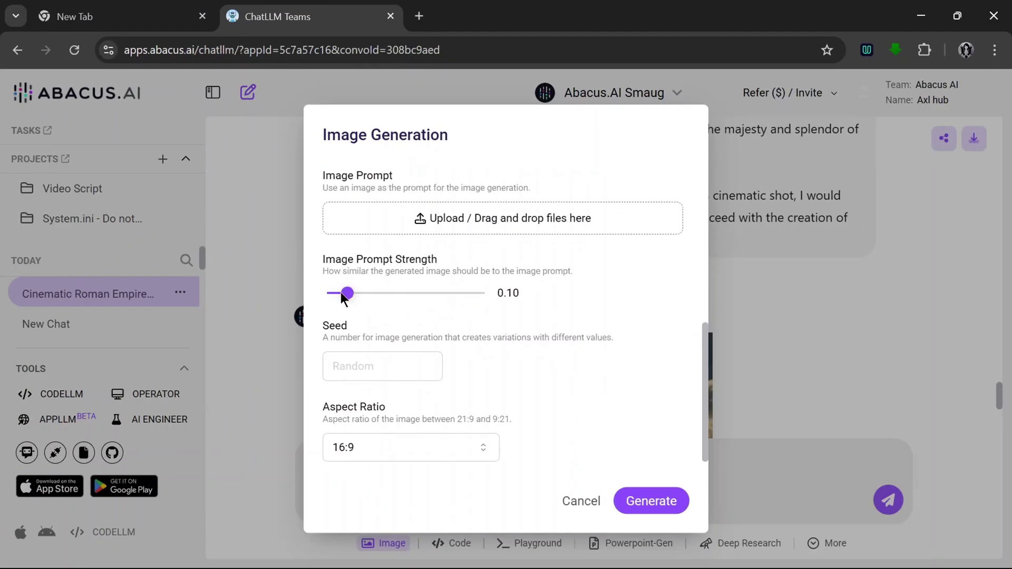
pyautogui.click(426, 445)
# - Keep 16:9, generate the Ultra image of Rome, and open it at full size
pyautogui.click(410, 214)
pyautogui.click(652, 501)
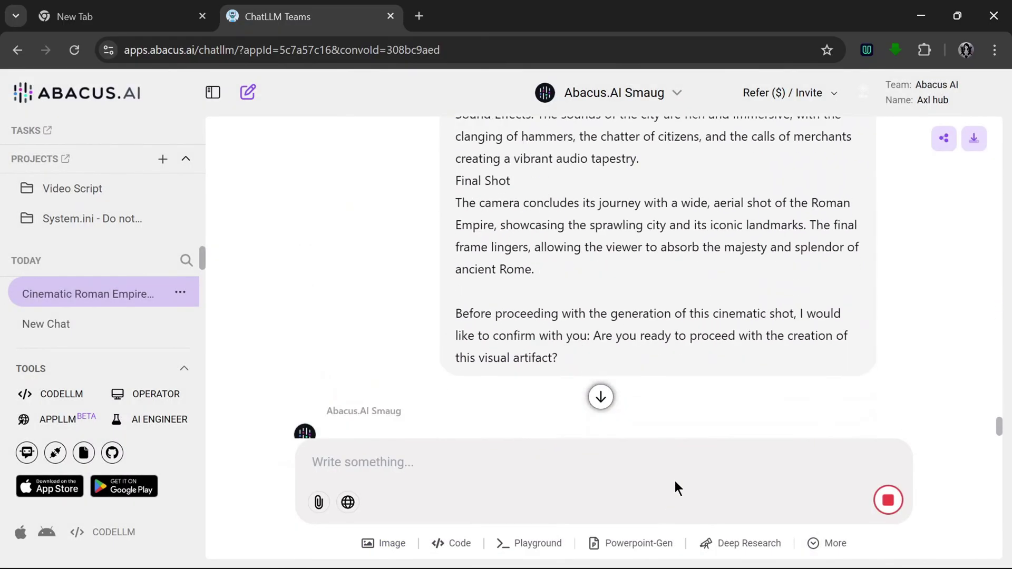
pyautogui.write('=-')
pyautogui.scroll(-5, 863, 288)
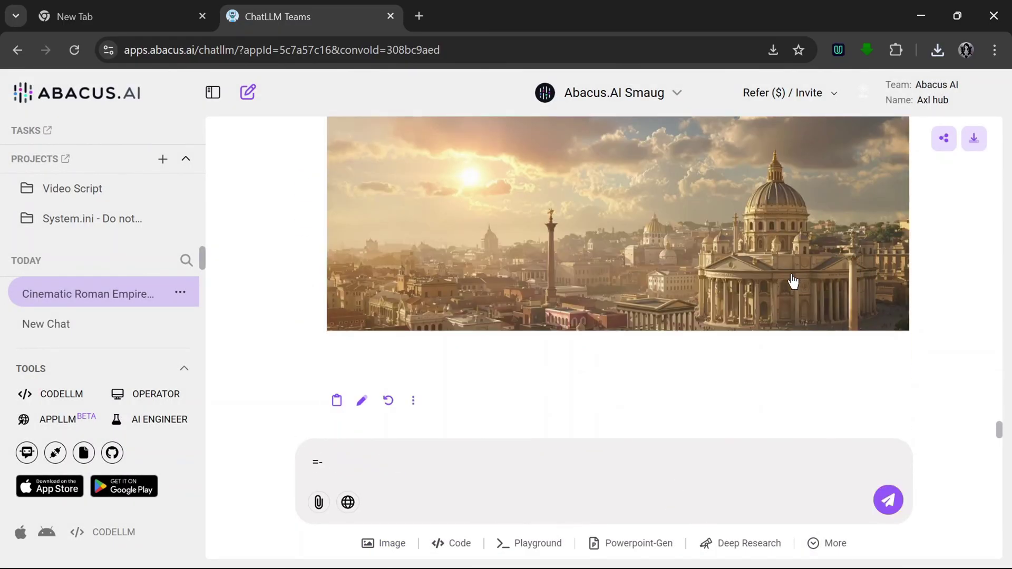
pyautogui.scroll(1, 792, 281)
pyautogui.scroll(-1, 791, 282)
pyautogui.click(684, 263)
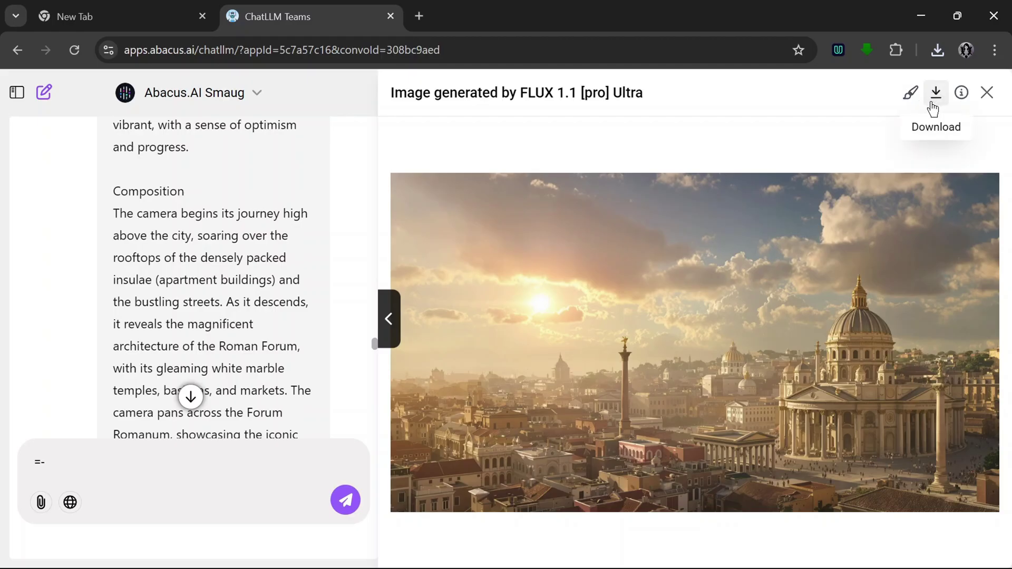
# - Download the full-size Ultra image of Rome from the viewer
pyautogui.click(986, 93)
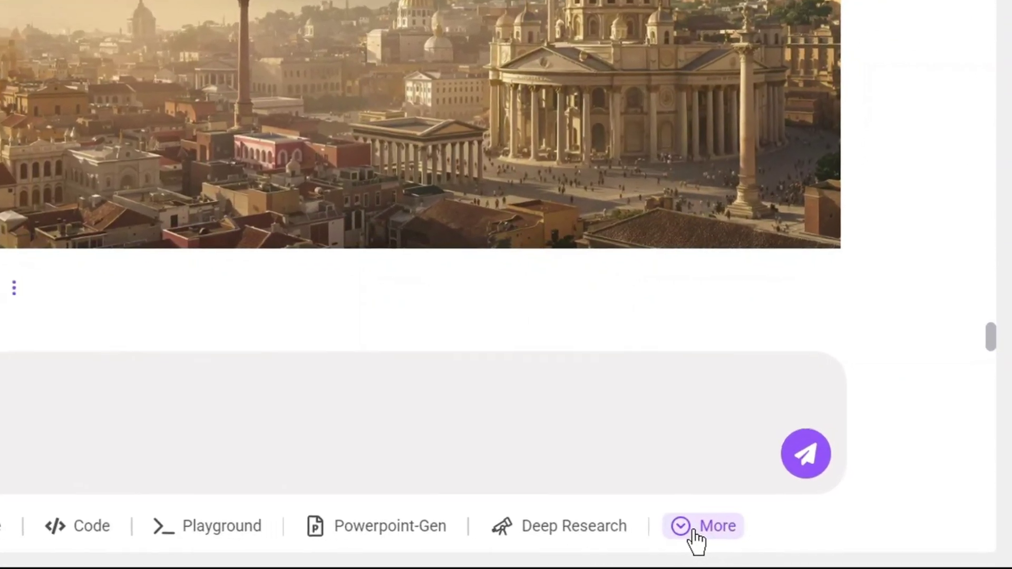
# - Open Video-Gen from More and pick Kling AI v1.6 as the video model
pyautogui.click(759, 540)
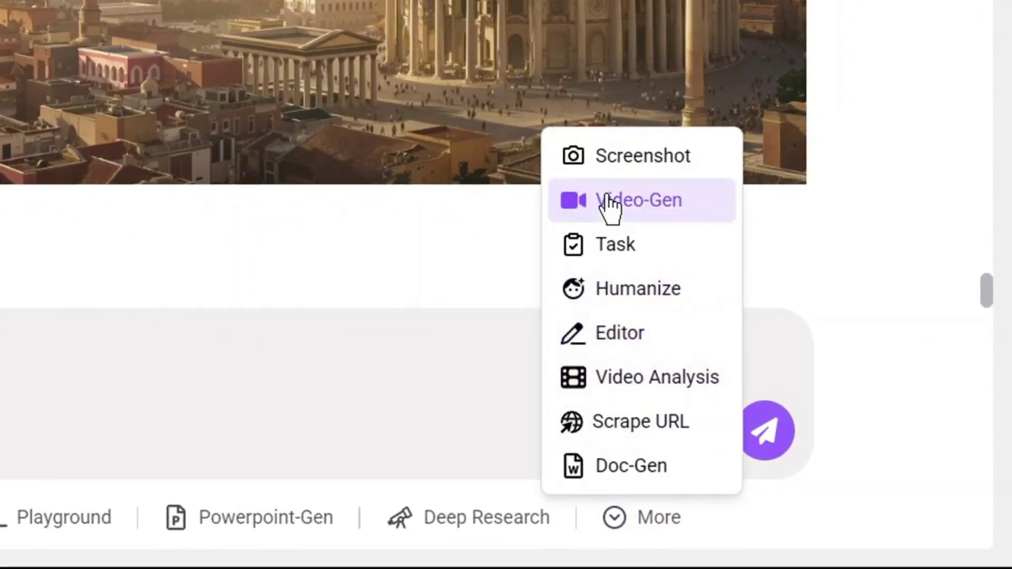
pyautogui.click(606, 200)
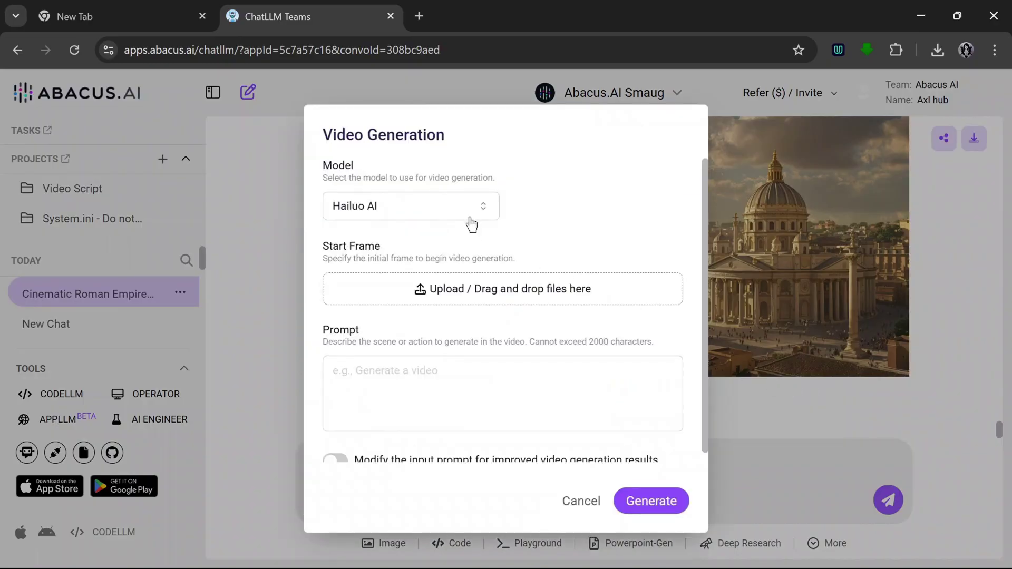
pyautogui.click(469, 214)
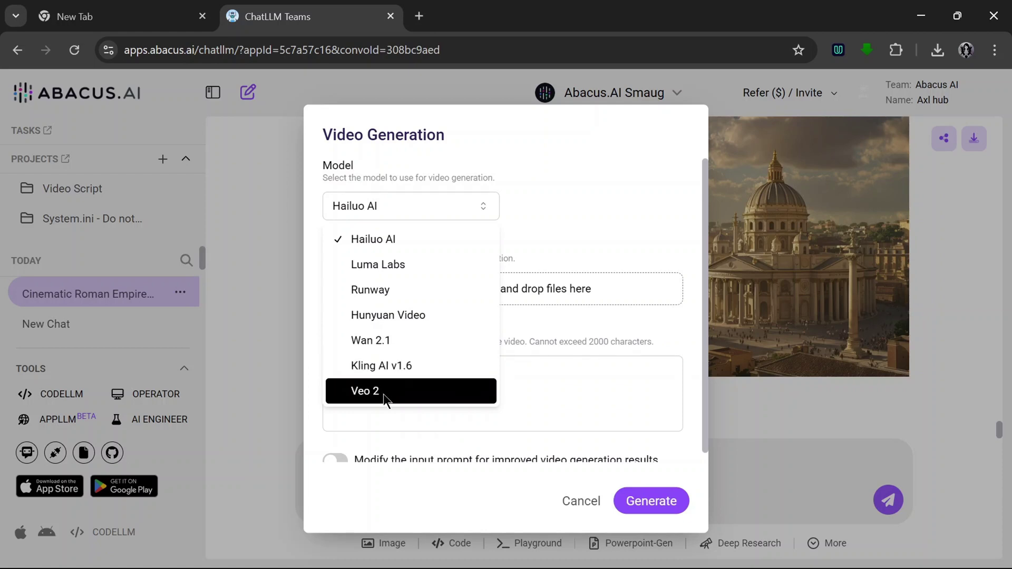
pyautogui.click(412, 366)
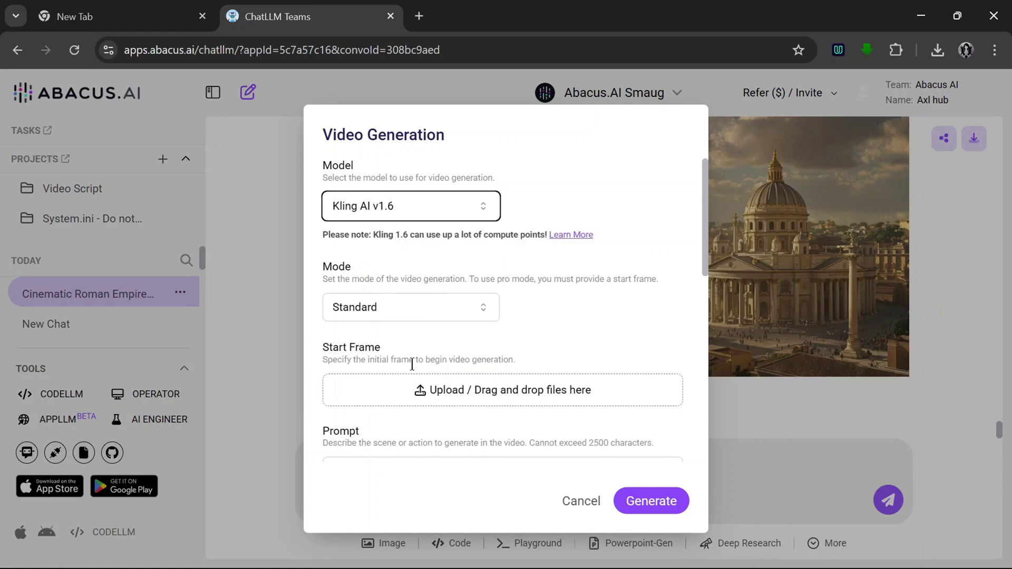
# - Keep Standard mode, upload download (24).jfif as the start frame, and try generating
pyautogui.click(430, 317)
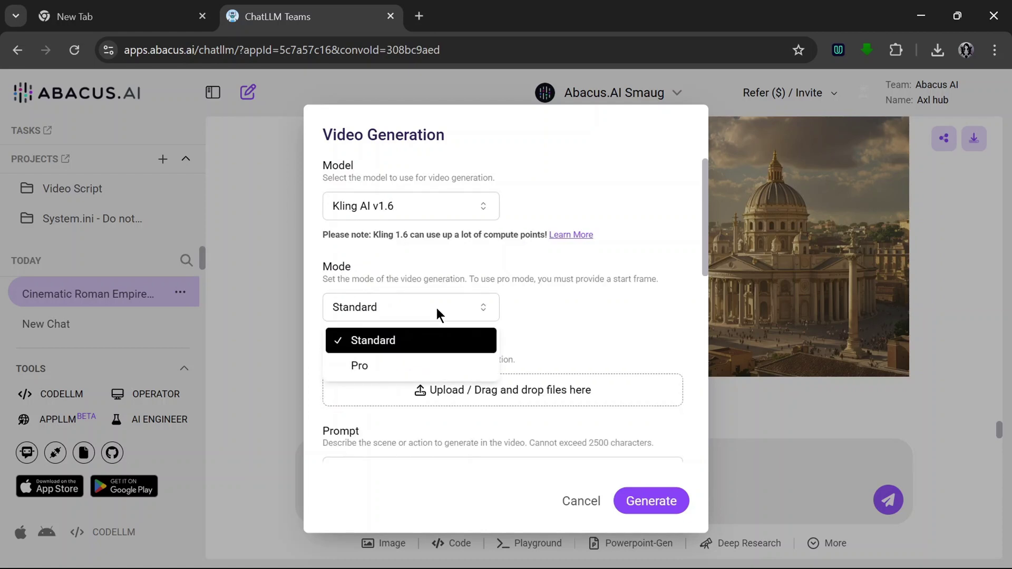
pyautogui.click(400, 345)
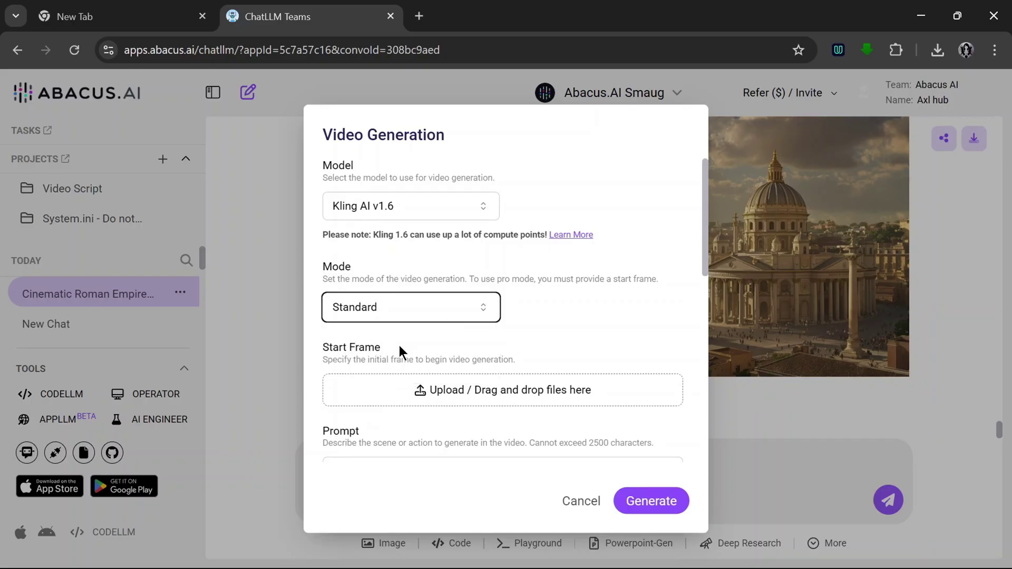
pyautogui.click(466, 396)
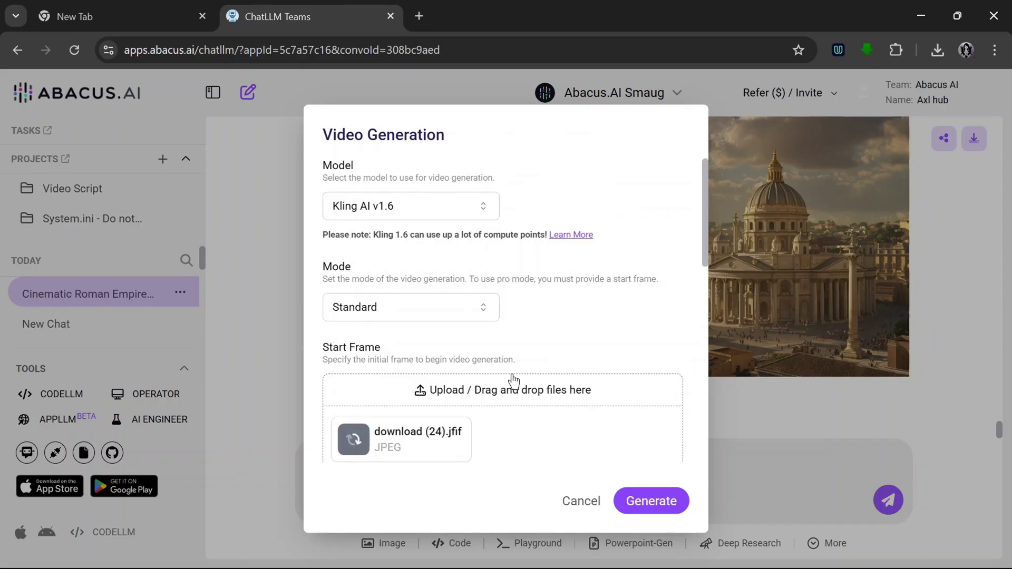
pyautogui.scroll(-3, 555, 366)
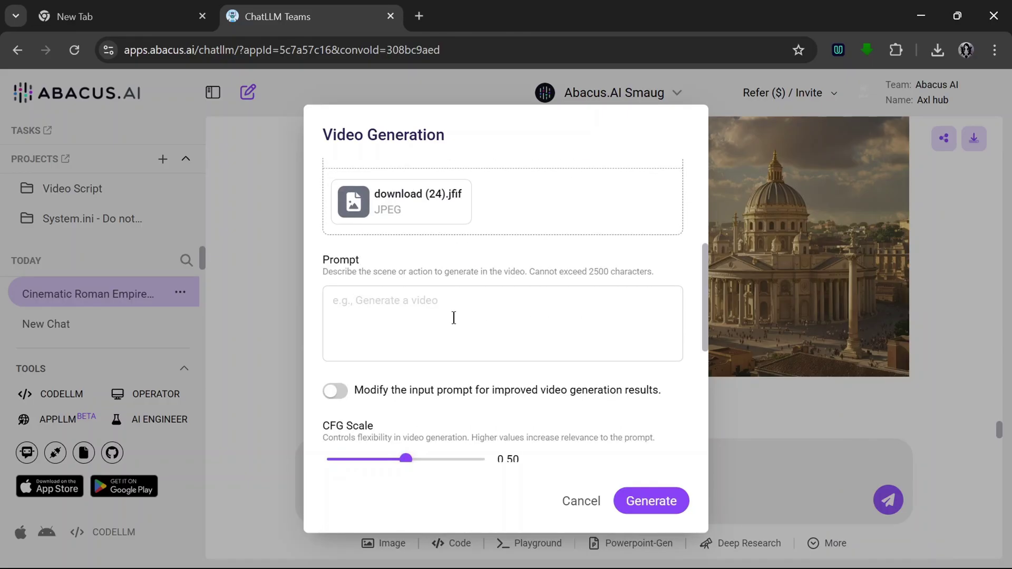
pyautogui.scroll(-5, 578, 334)
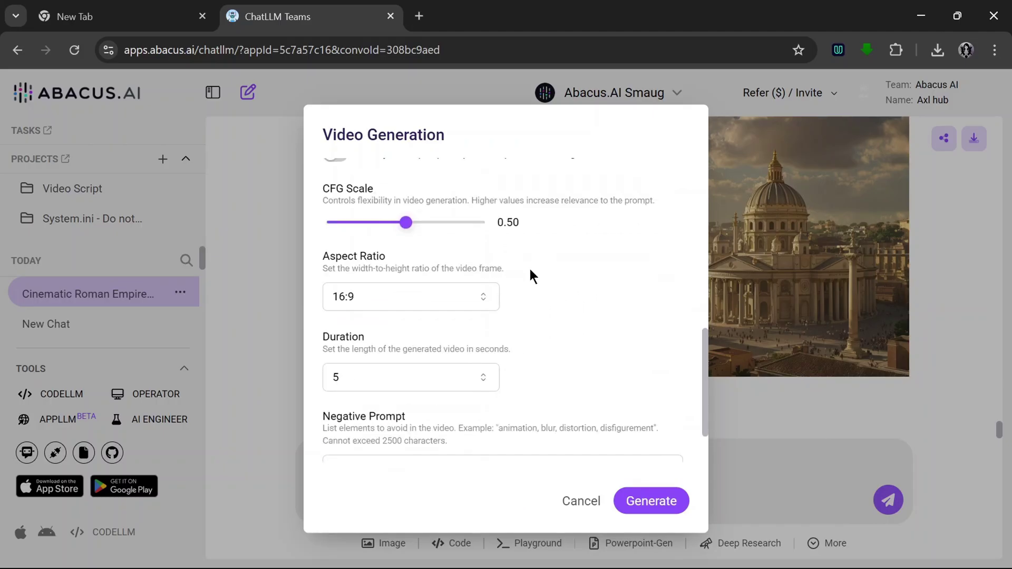
pyautogui.scroll(-1, 594, 295)
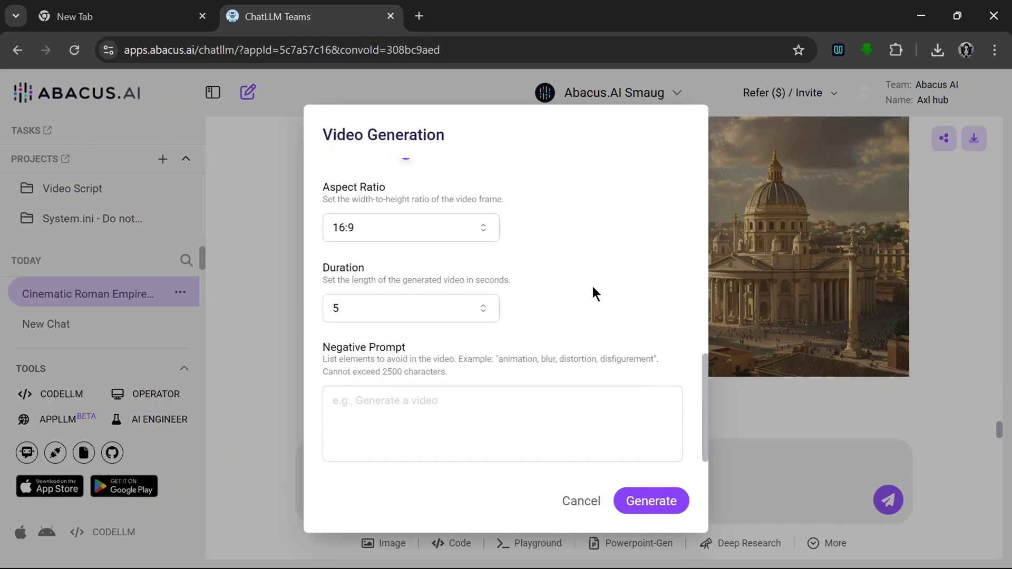
pyautogui.click(657, 500)
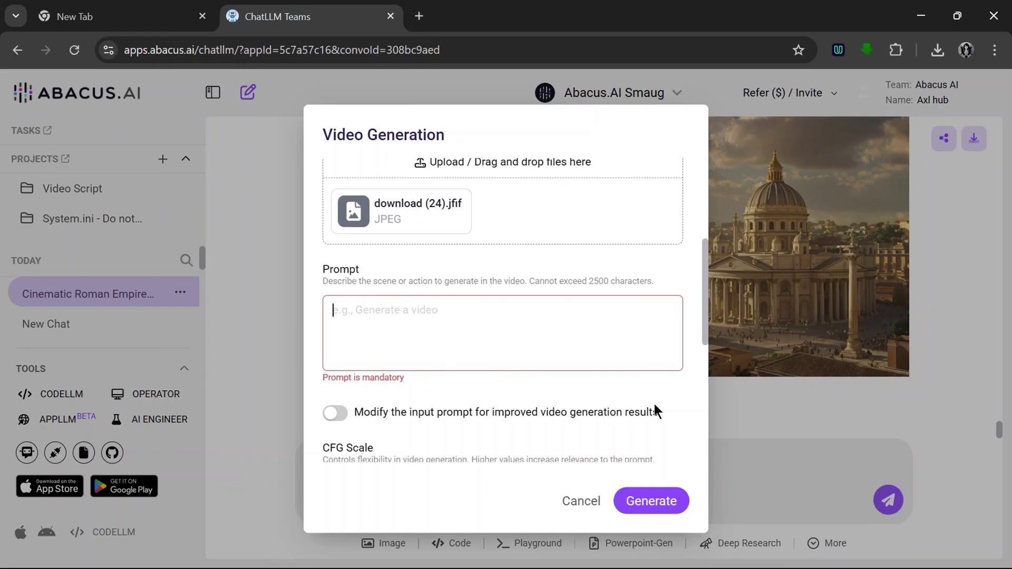
# - Enter the video prompt 'Cinematic slow zoom shot' with 16:9 aspect ratio and 5-second duration
pyautogui.write('Cinematic sh')
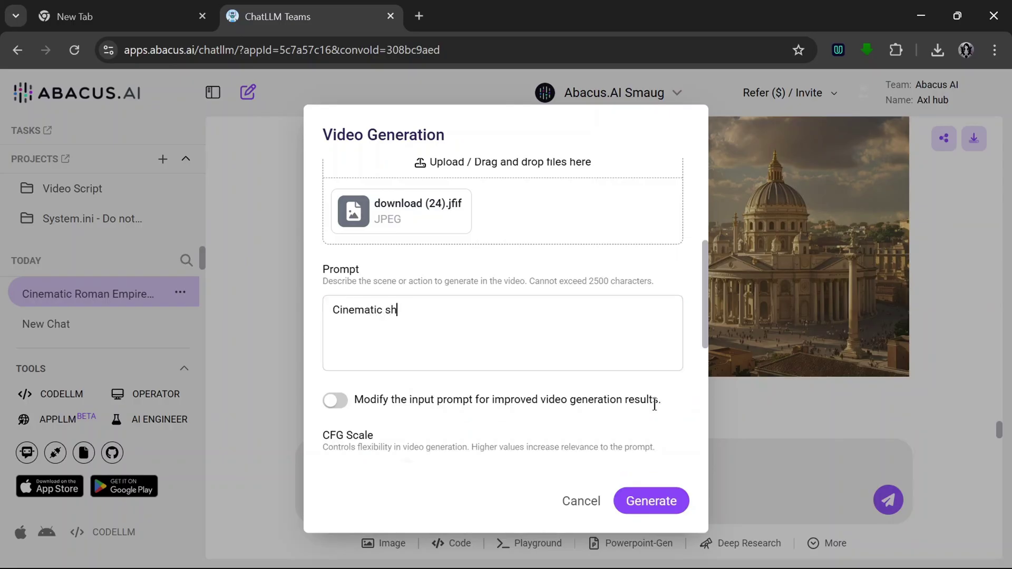
pyautogui.write('ow zoom shot')
pyautogui.tripleClick(391, 328)
pyautogui.scroll(-4, 568, 342)
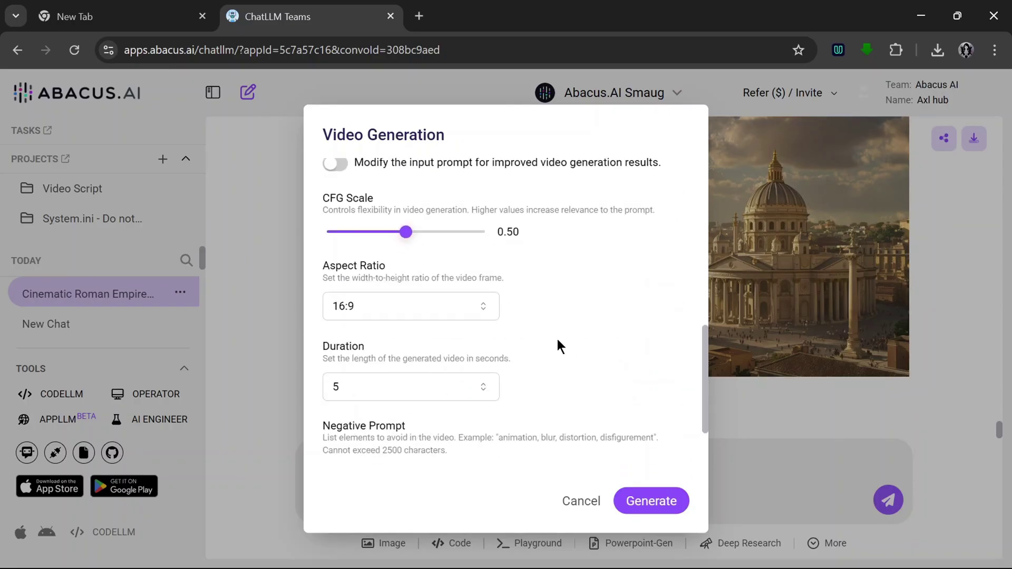
pyautogui.scroll(-2, 557, 339)
pyautogui.scroll(5, 557, 339)
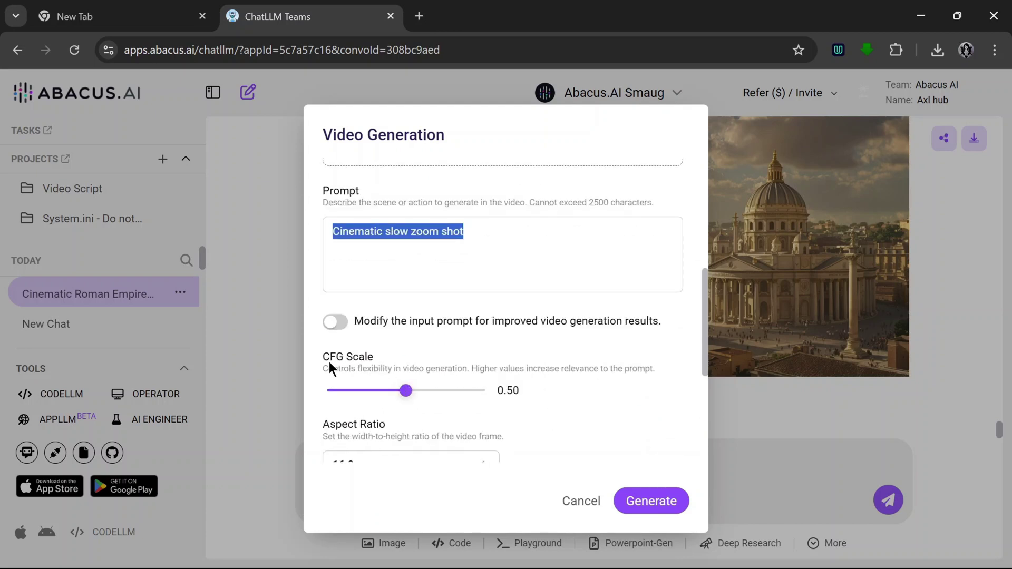
pyautogui.scroll(-3, 498, 393)
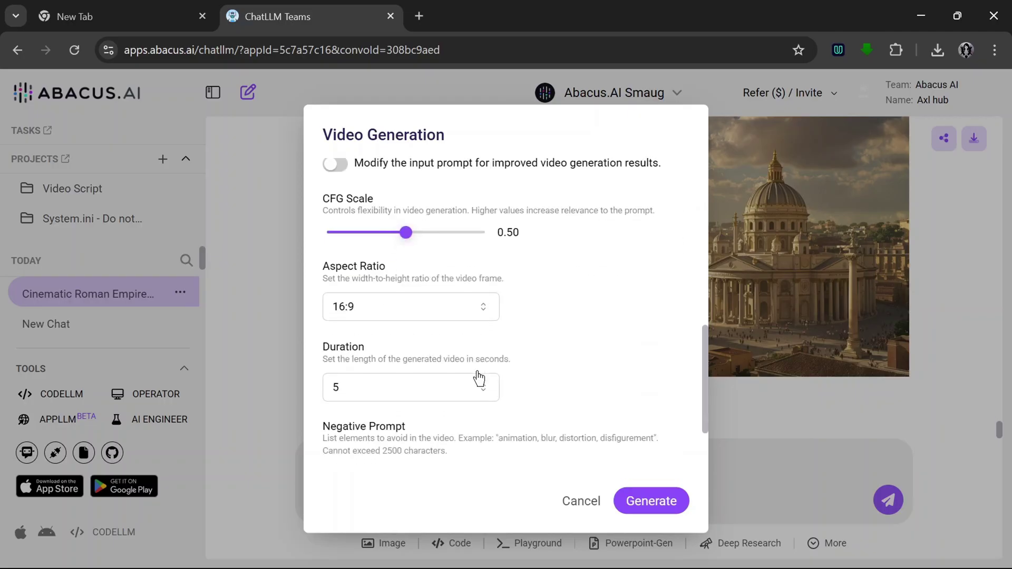
pyautogui.click(454, 311)
pyautogui.click(433, 340)
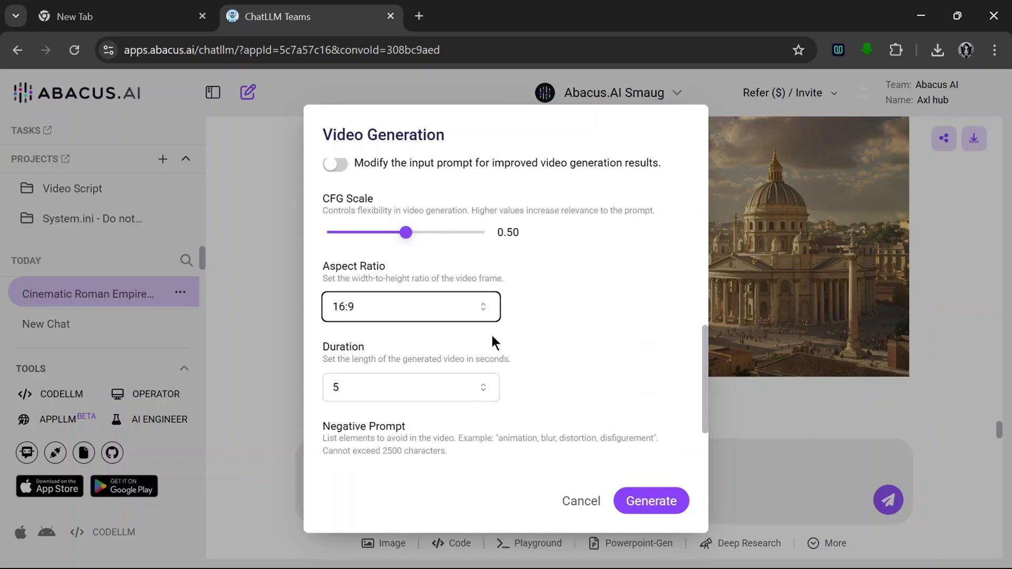
pyautogui.scroll(-2, 575, 338)
pyautogui.click(478, 311)
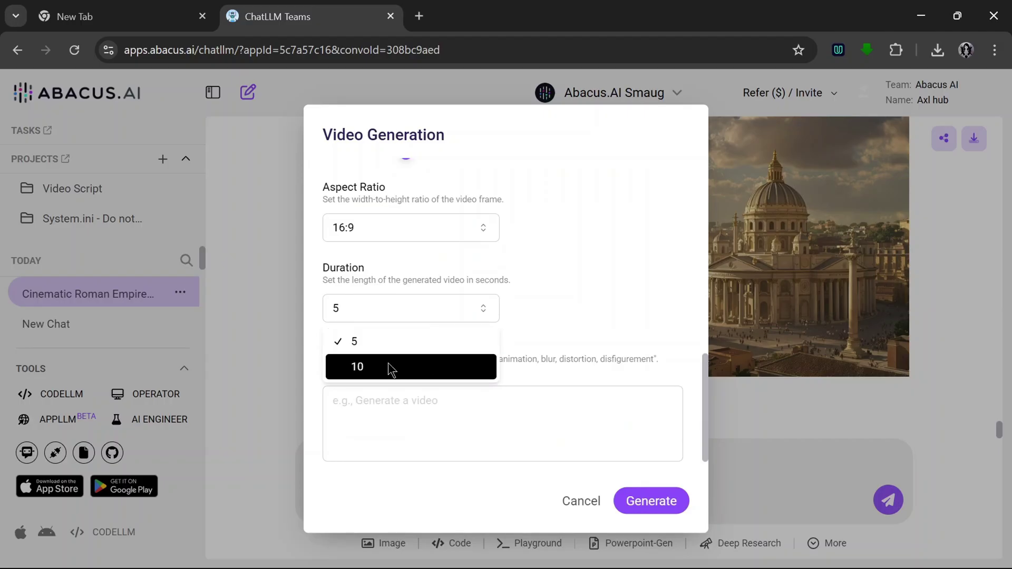
pyautogui.click(425, 342)
# - Generate the Kling zoom-shot video of Rome and watch it full screen
pyautogui.click(653, 507)
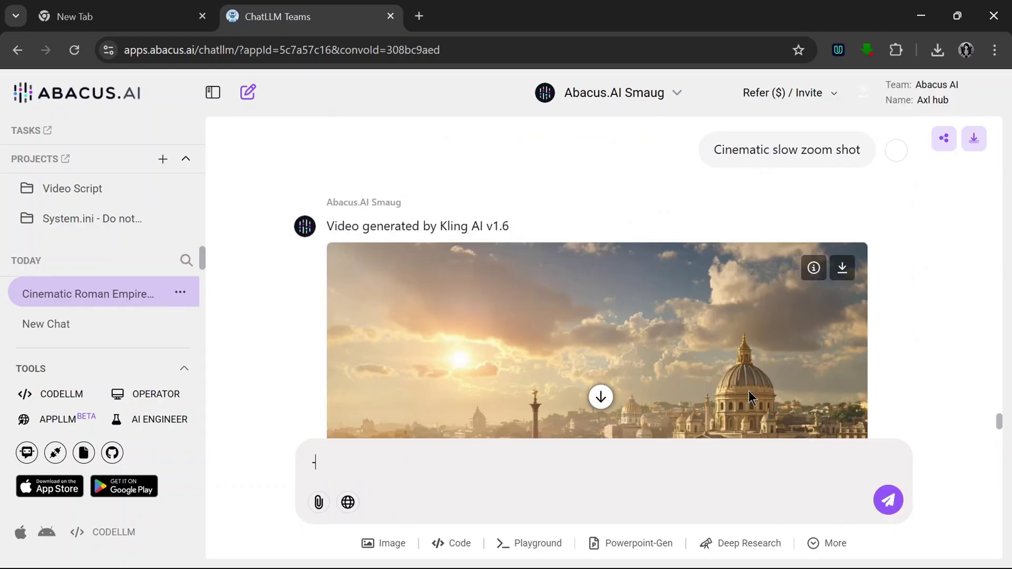
pyautogui.scroll(-3, 789, 309)
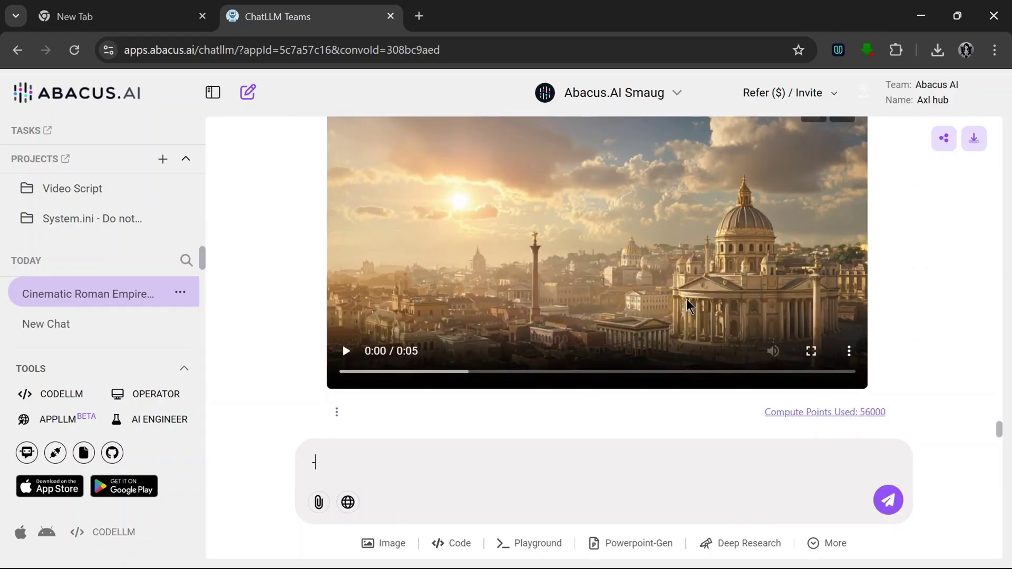
pyautogui.scroll(3, 685, 298)
pyautogui.scroll(-3, 686, 299)
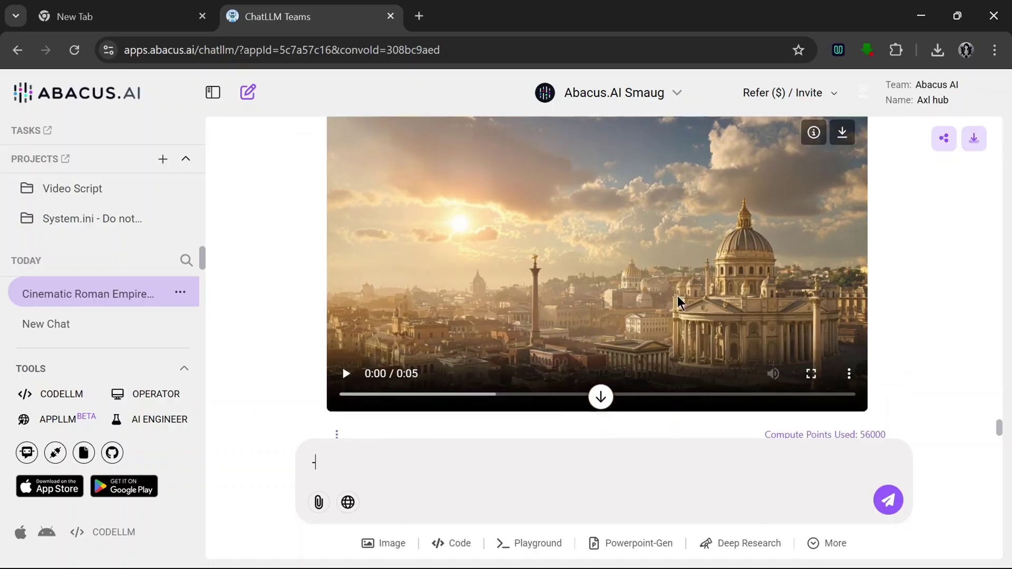
pyautogui.click(811, 351)
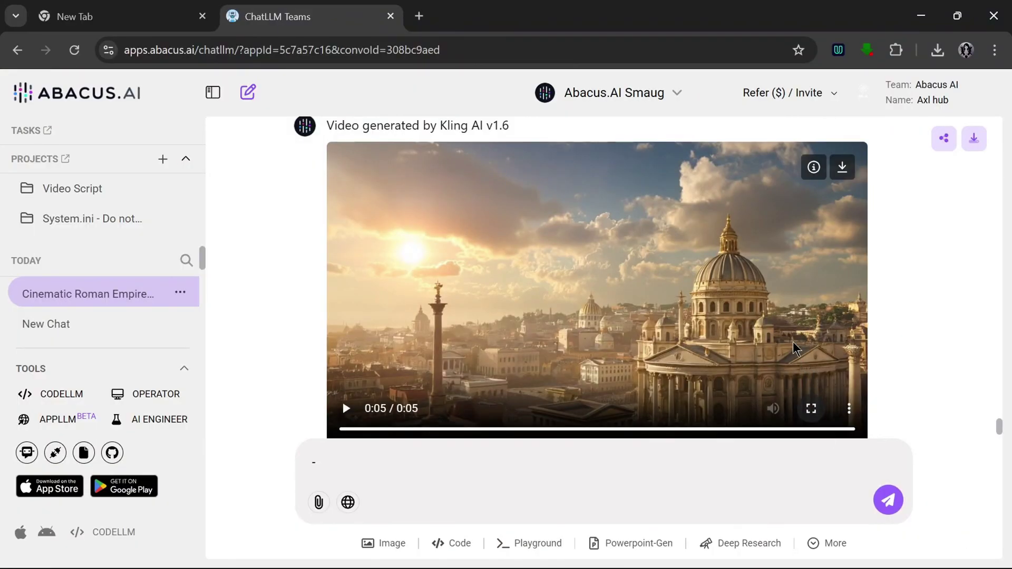
# - Start a new chat with Abacus.AI Smaug as the model
pyautogui.click(247, 94)
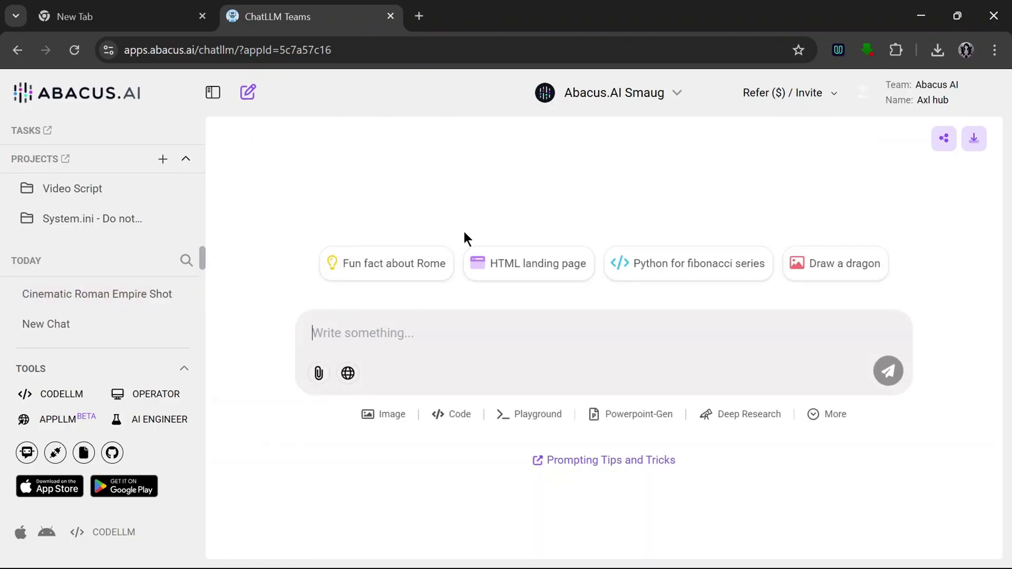
pyautogui.click(644, 96)
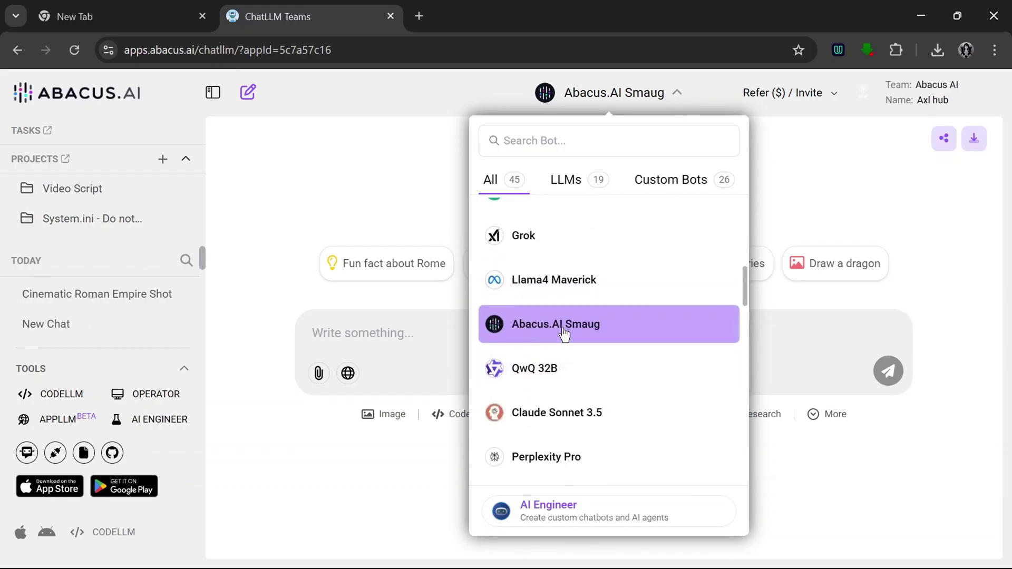
pyautogui.click(601, 331)
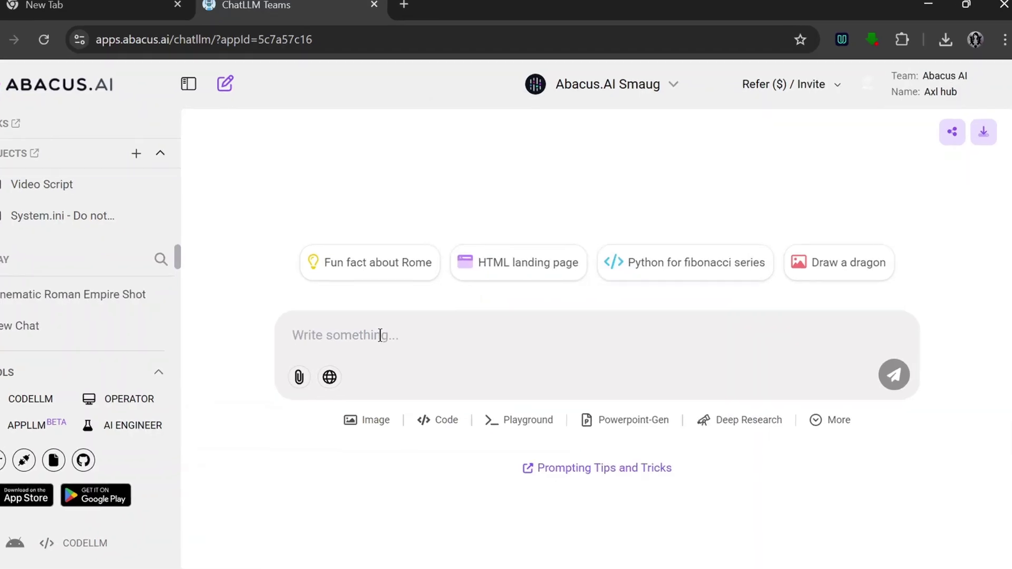
# - Ask for a cinematic realistic Easter holiday photo prompt for an influencer, then select the reply
pyautogui.write('Generate a prompt for a cinematic shot')
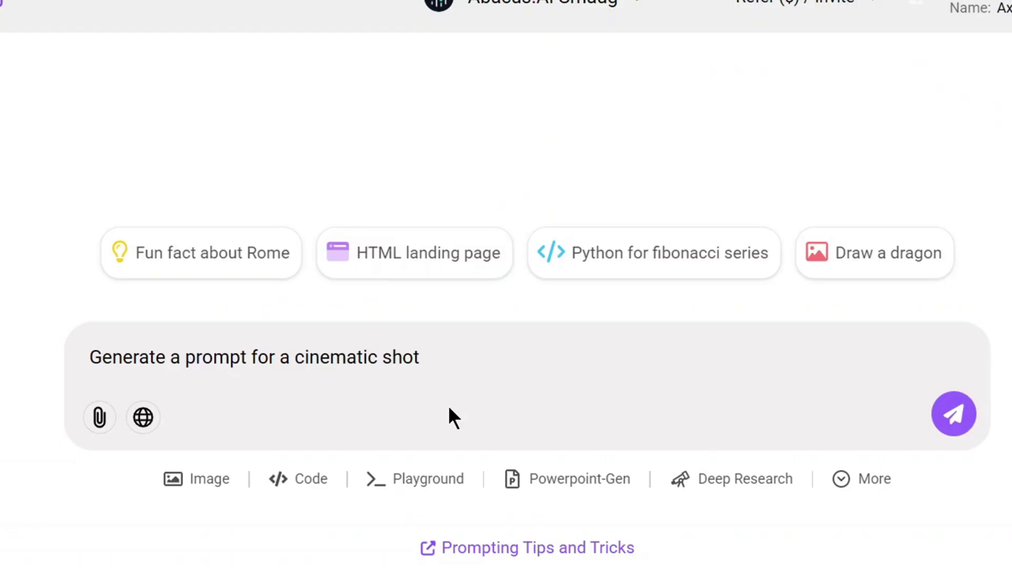
pyautogui.press('BackSpace')
pyautogui.press('BackSpace')
pyautogui.press('BackSpace')
pyautogui.press('BackSpace')
pyautogui.write('realistic sh')
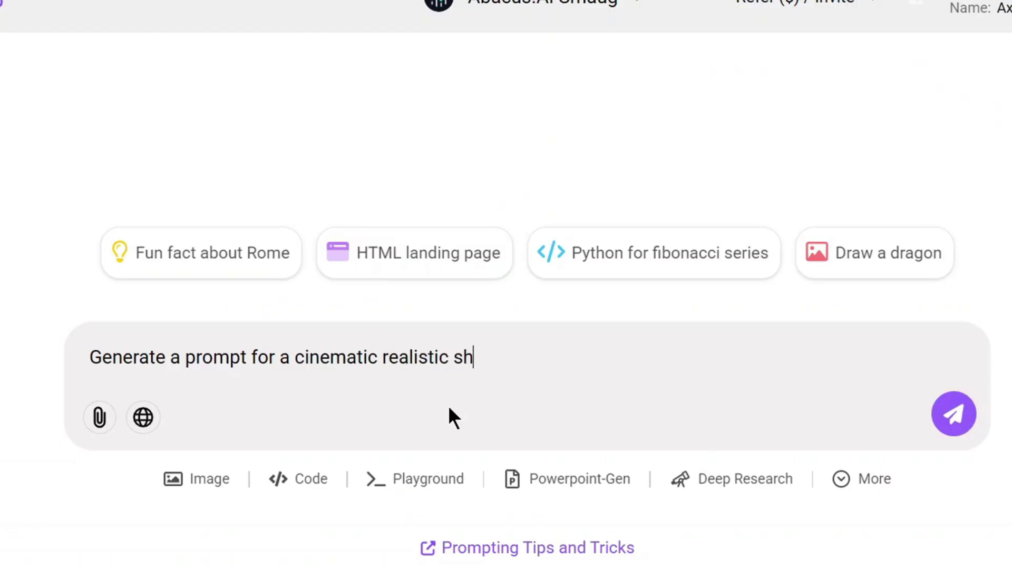
pyautogui.write('ot of an easter holiday photo ')
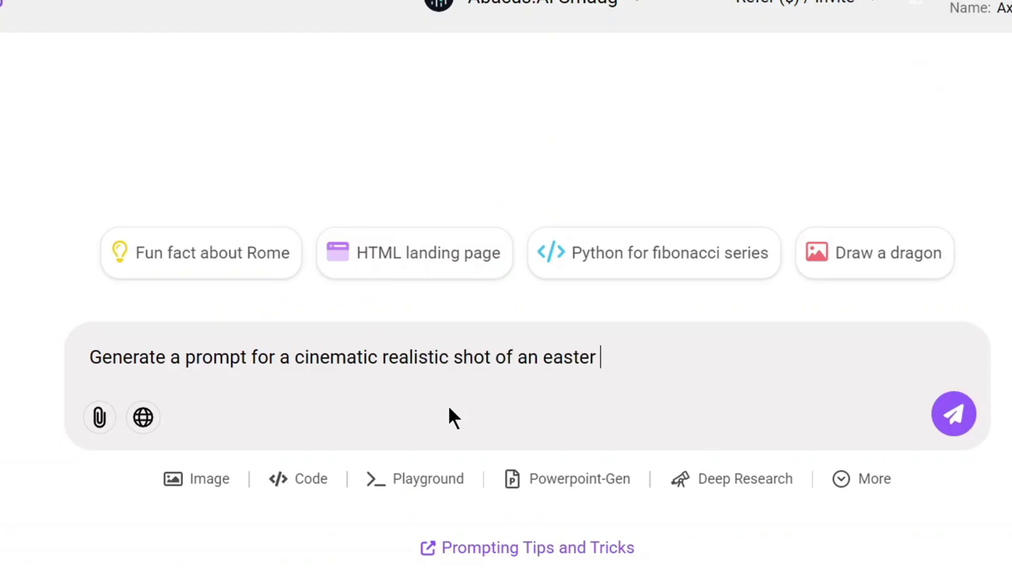
pyautogui.write('for my influencer')
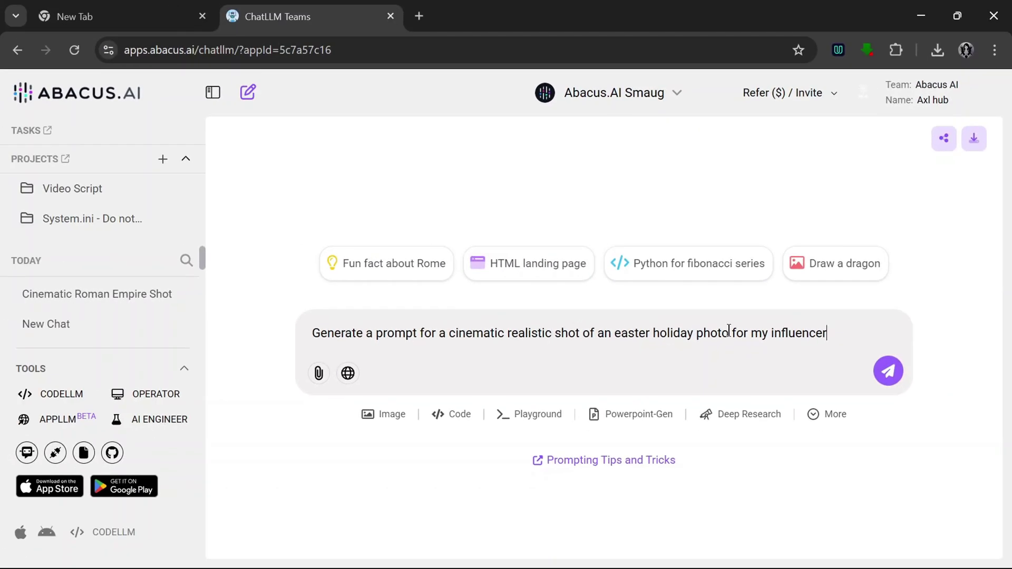
pyautogui.click(890, 375)
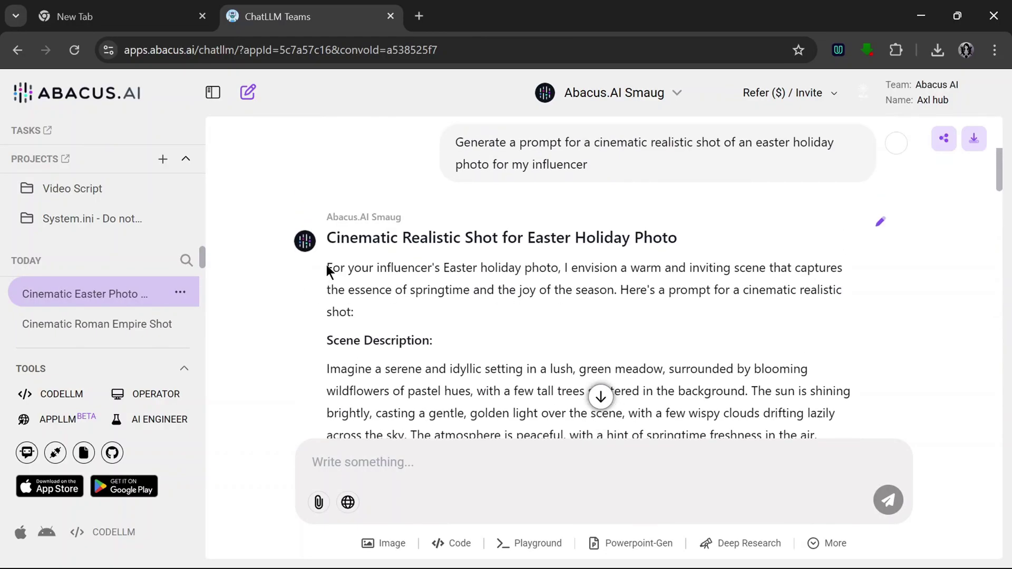
pyautogui.moveTo(327, 268); pyautogui.dragTo(659, 447)
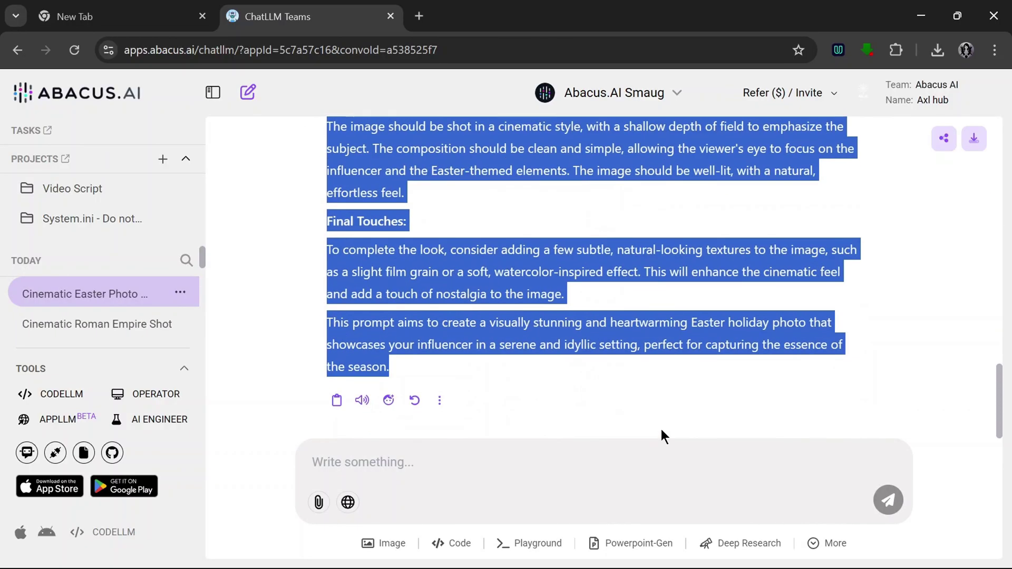
# - Keep the FLUX model, set Number of Images to 2, and paste the Easter prompt
pyautogui.click(387, 544)
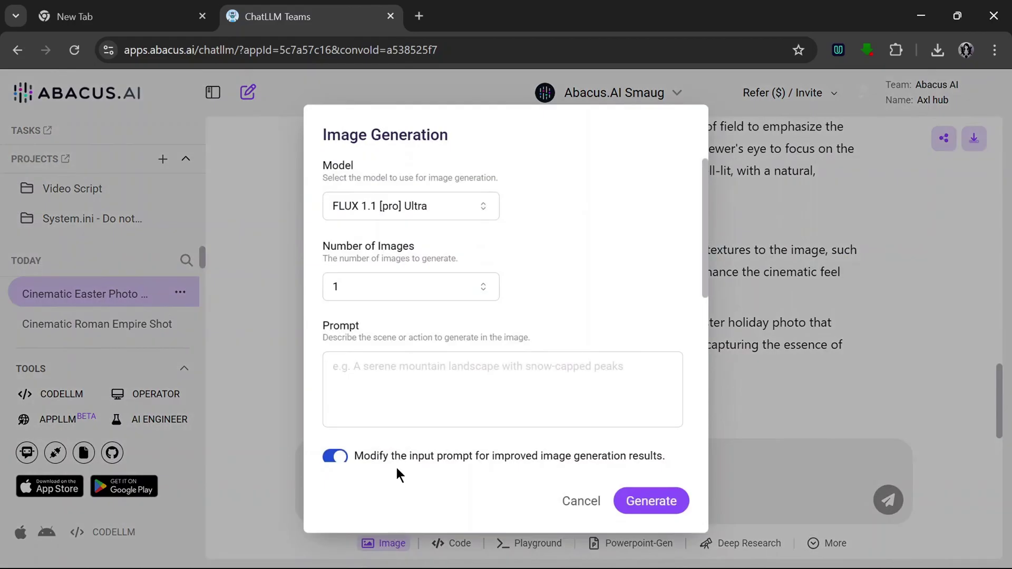
pyautogui.click(446, 212)
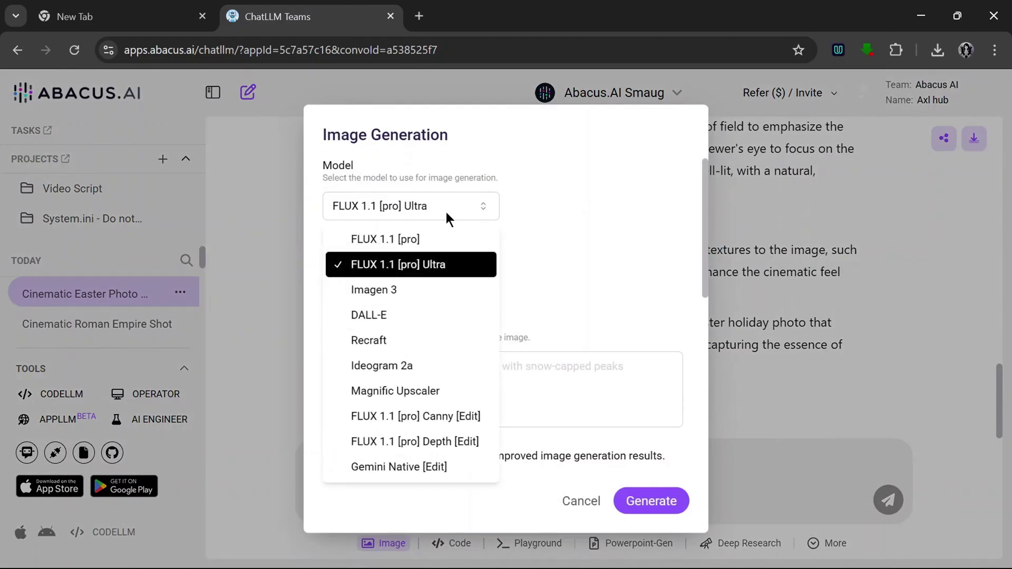
pyautogui.press('Escape')
pyautogui.click(428, 294)
pyautogui.click(425, 347)
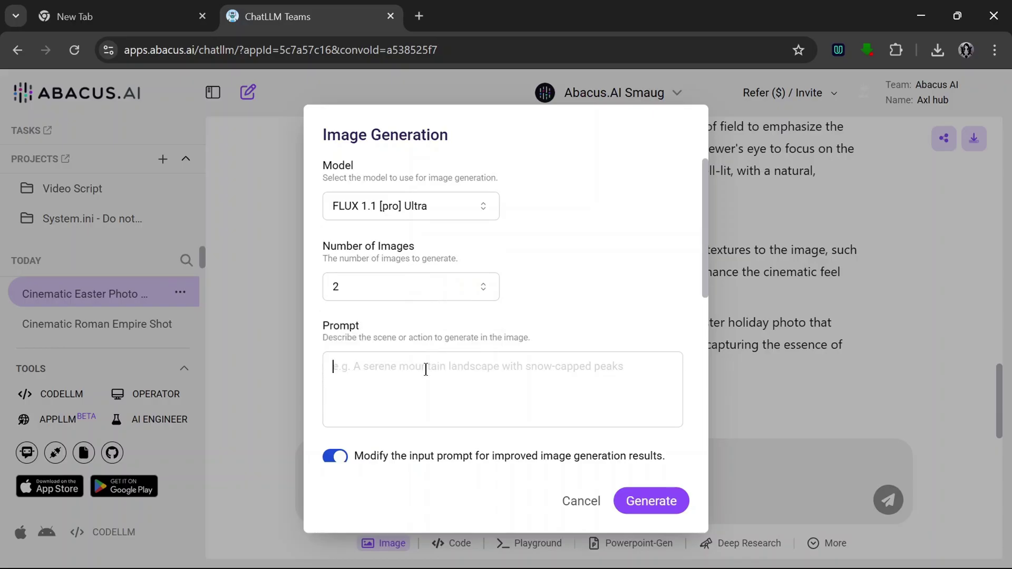
pyautogui.hotkey('ctrl', 'v')
# - Turn off prompt rewriting, enable less-processed output, and set the aspect ratio to 9:16
pyautogui.scroll(-6, 447, 377)
pyautogui.scroll(3, 447, 378)
pyautogui.click(343, 304)
pyautogui.click(335, 338)
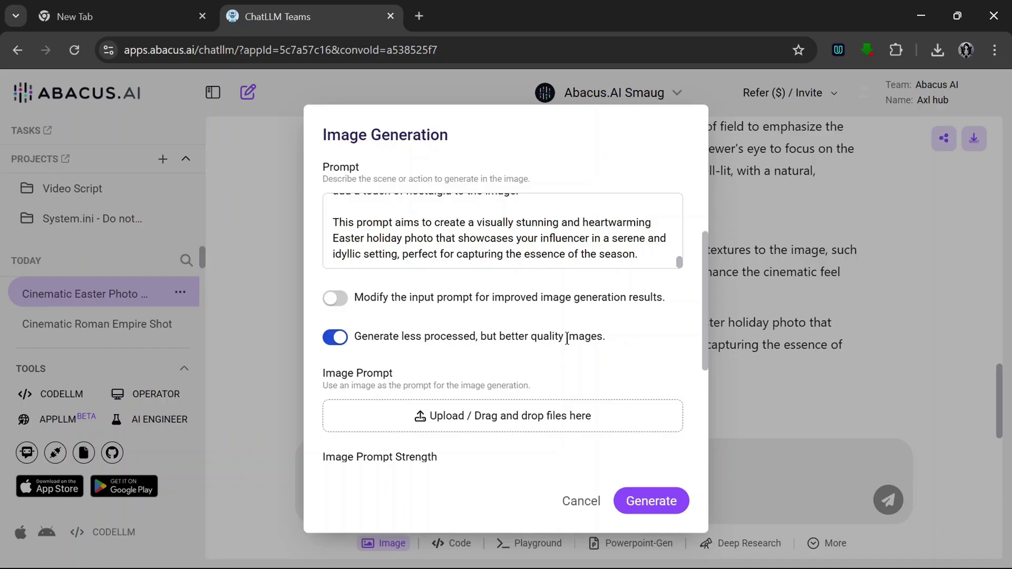
pyautogui.scroll(-4, 530, 346)
pyautogui.click(450, 448)
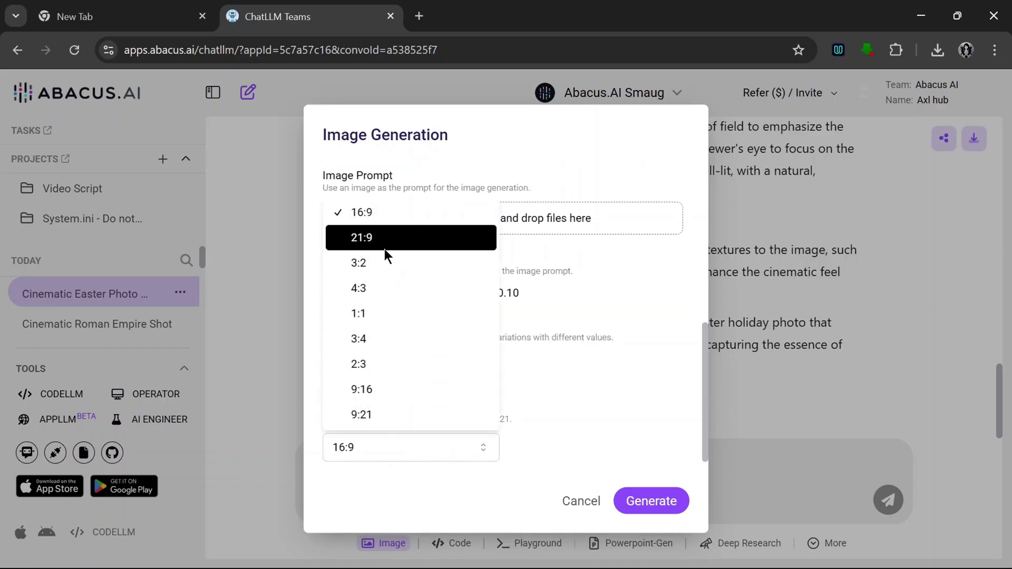
pyautogui.click(388, 216)
pyautogui.click(456, 447)
pyautogui.click(408, 388)
# - Generate the Easter images and enlarge the crowned woman, then the bunny-ears image
pyautogui.click(651, 501)
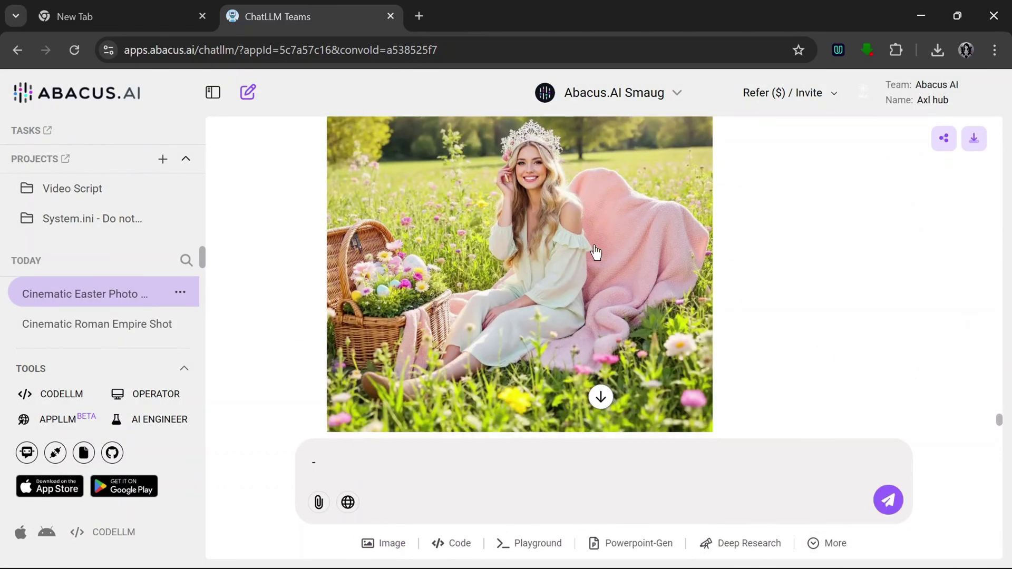
pyautogui.click(643, 270)
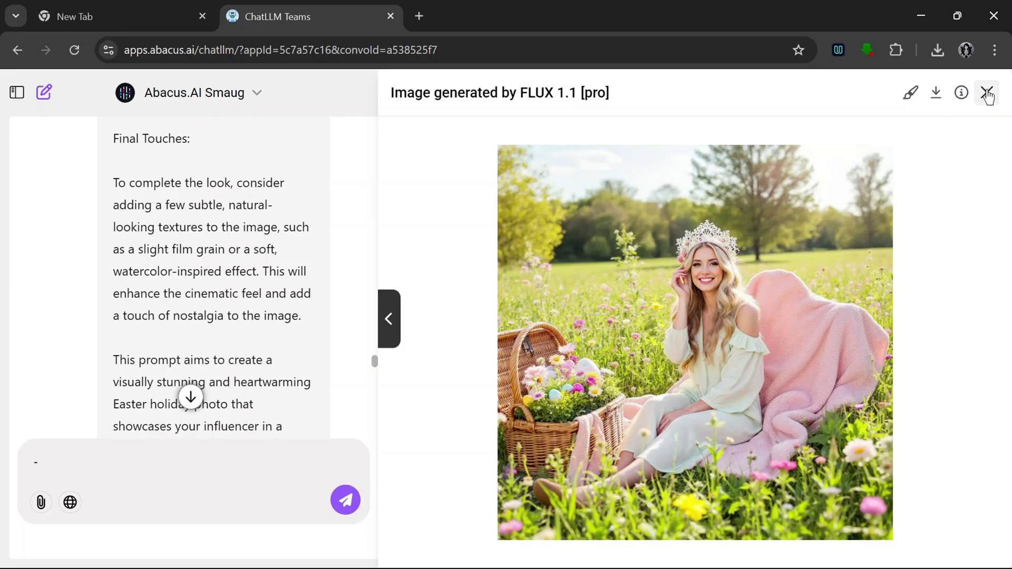
pyautogui.click(987, 92)
pyautogui.scroll(-8, 624, 300)
pyautogui.scroll(-2, 538, 304)
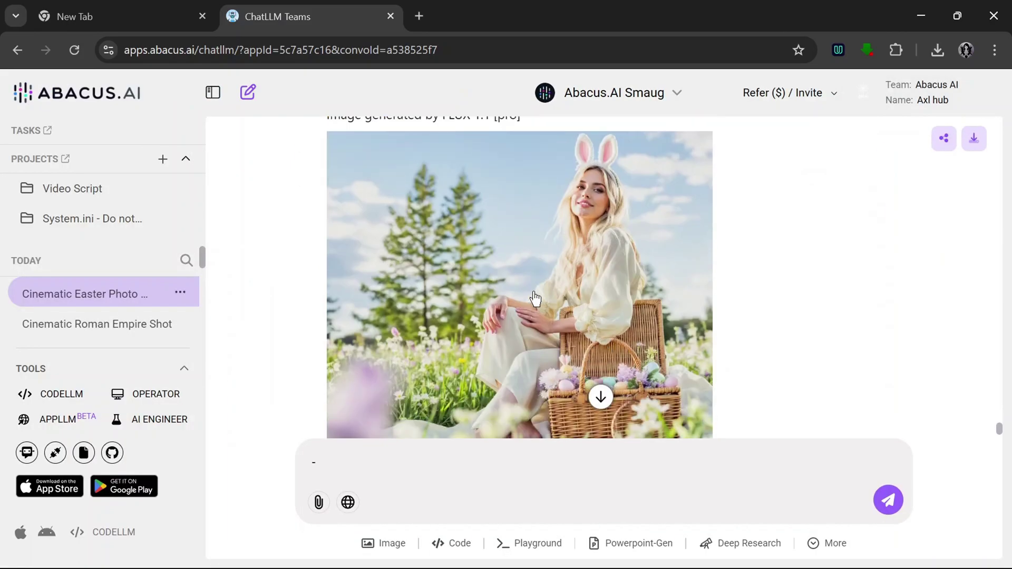
pyautogui.click(535, 299)
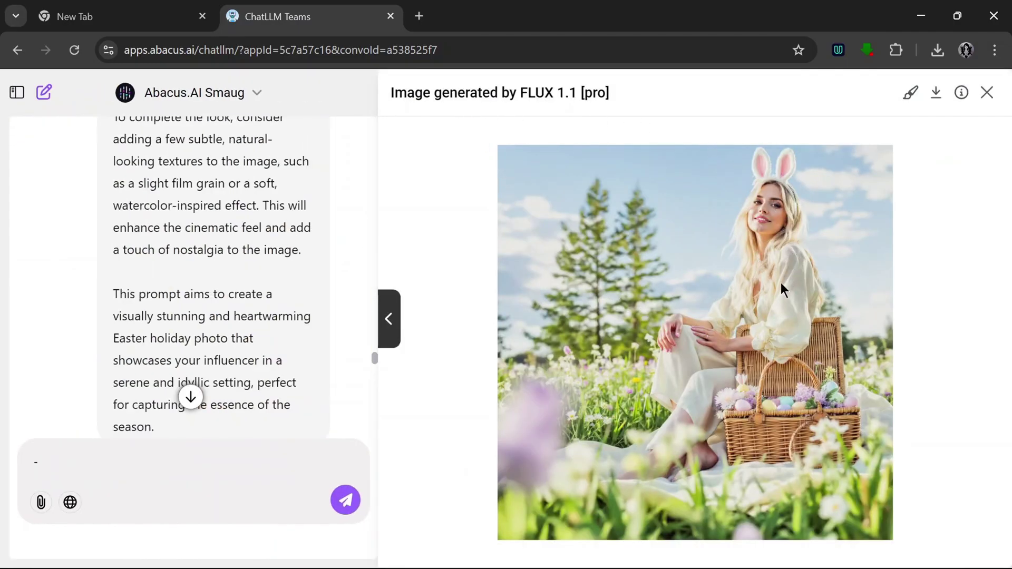
# - Close the enlarged bunny-ears image, and briefly open then cancel video generation
pyautogui.press('Escape')
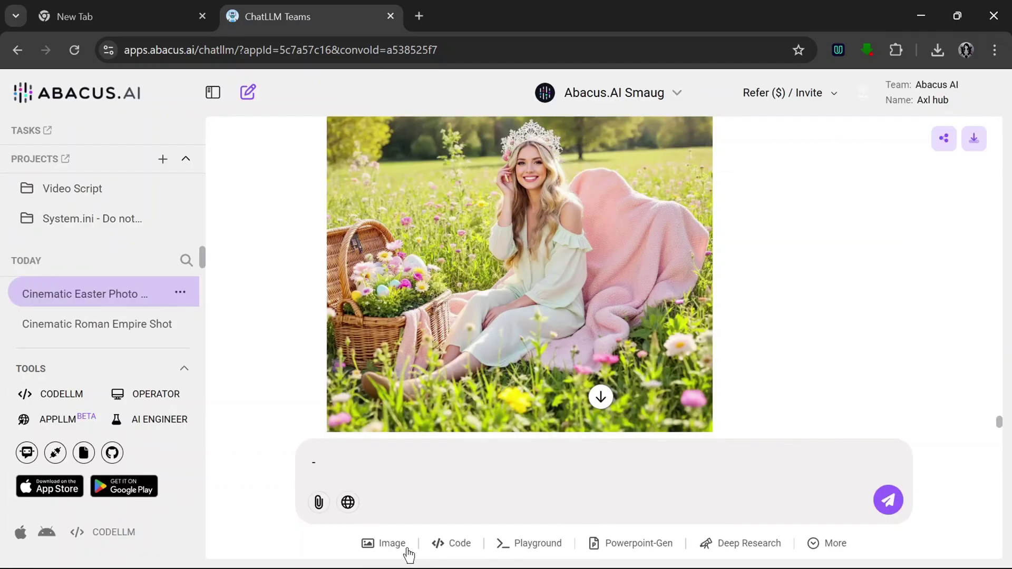
pyautogui.click(815, 543)
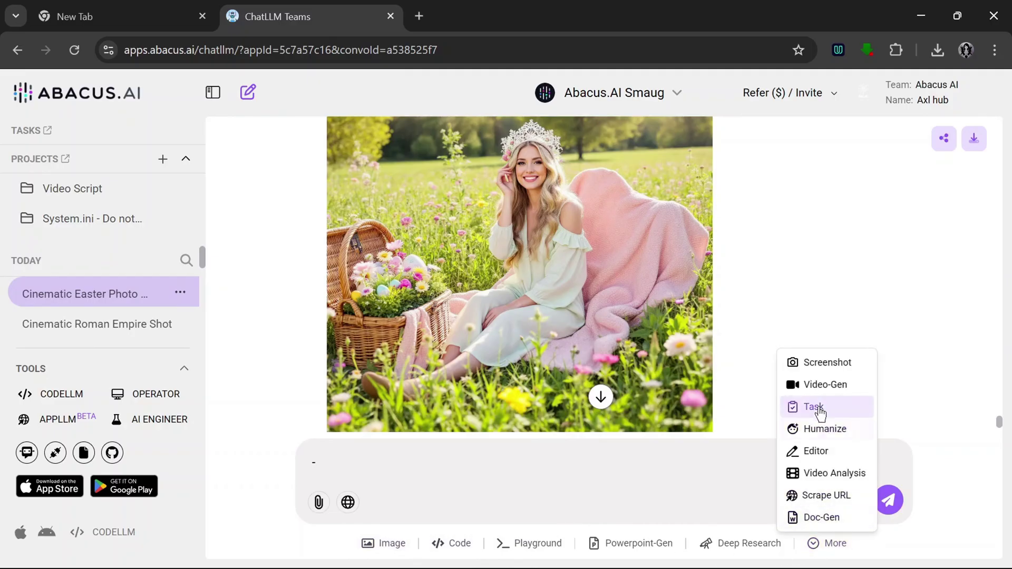
pyautogui.click(825, 388)
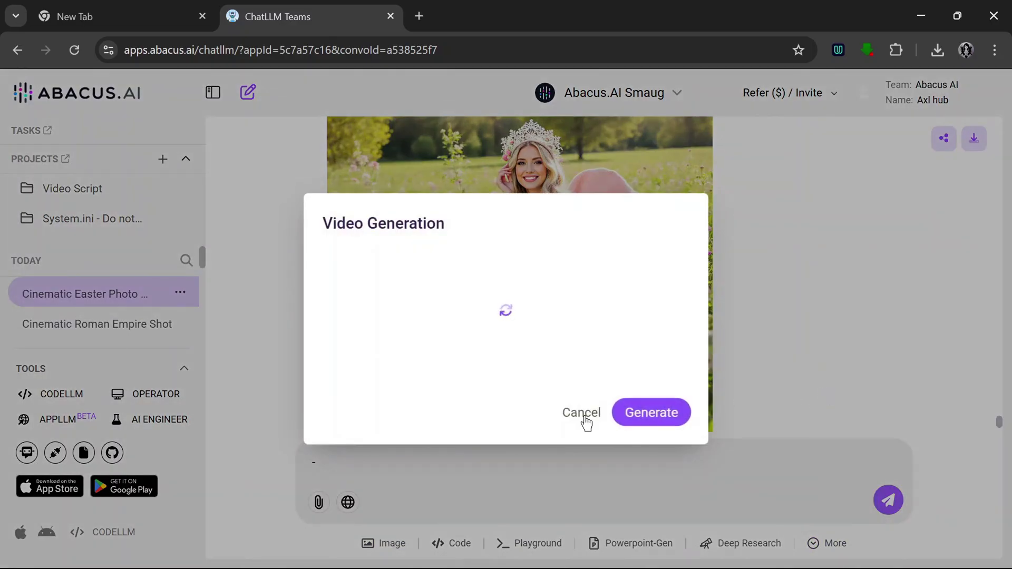
pyautogui.click(592, 499)
pyautogui.scroll(-10, 560, 288)
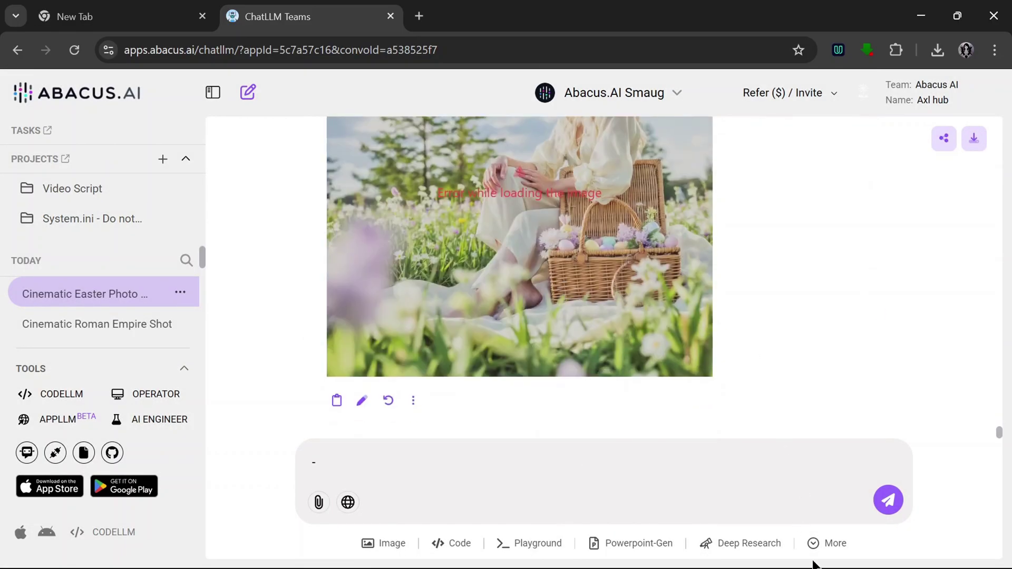
# - Set up a video generation with Kling AI v1.6 in Standard mode
pyautogui.click(823, 548)
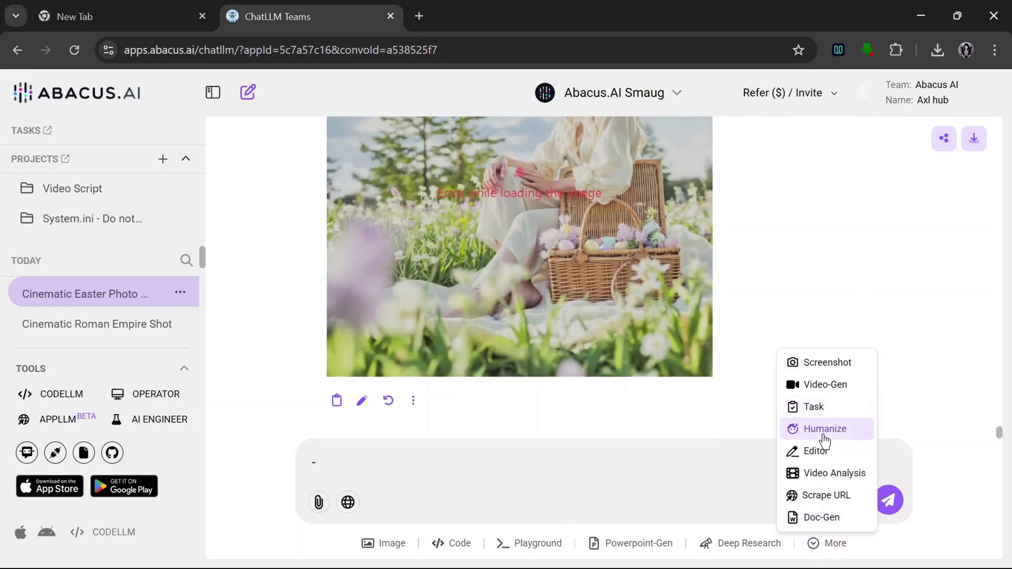
pyautogui.click(818, 384)
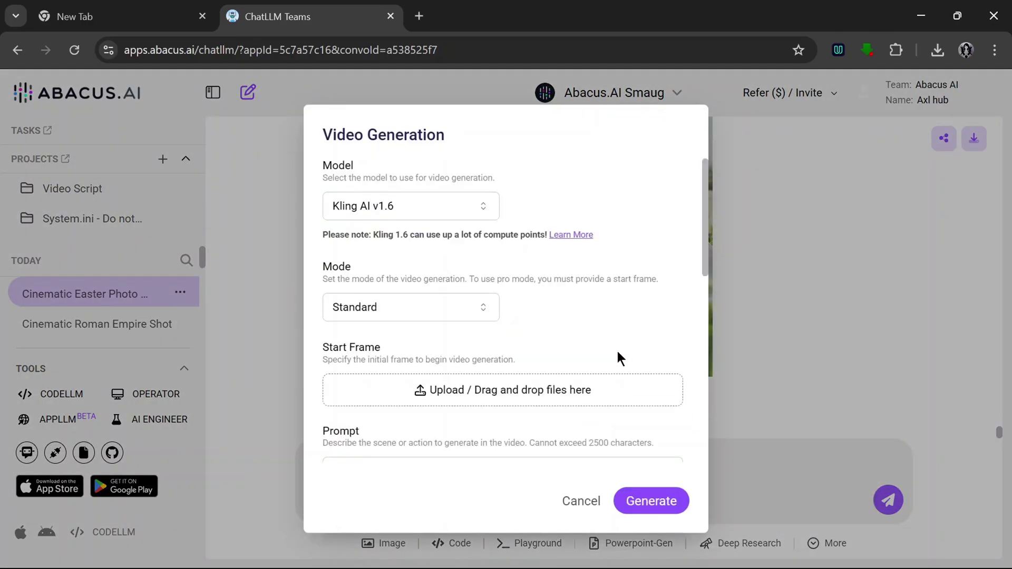
pyautogui.click(469, 215)
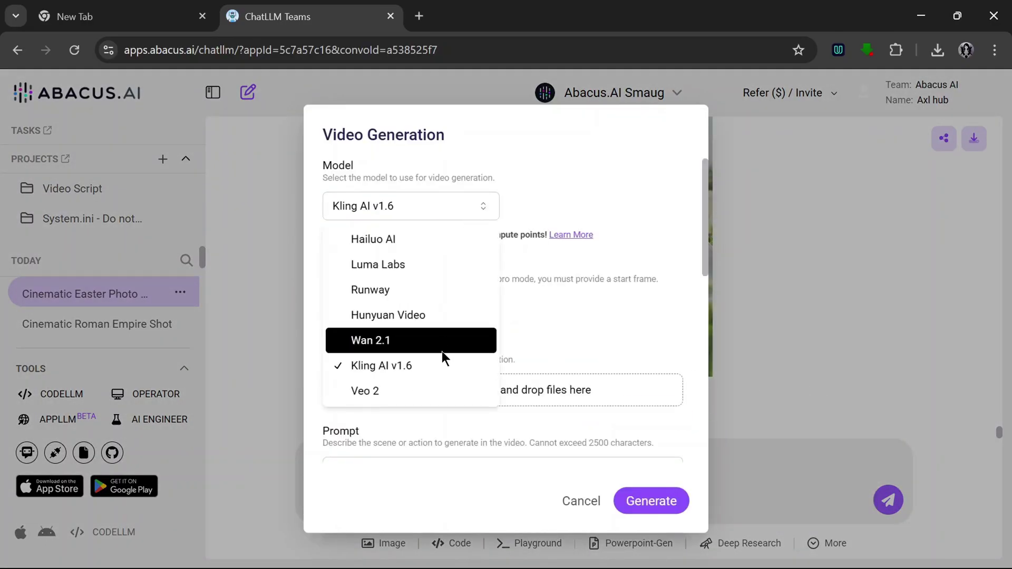
pyautogui.click(437, 366)
pyautogui.click(418, 318)
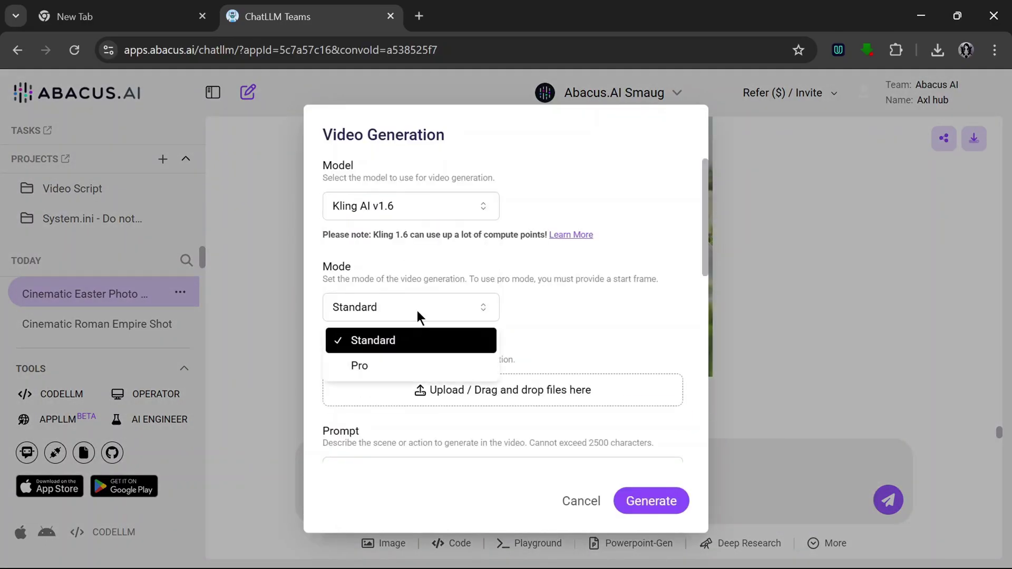
pyautogui.click(410, 342)
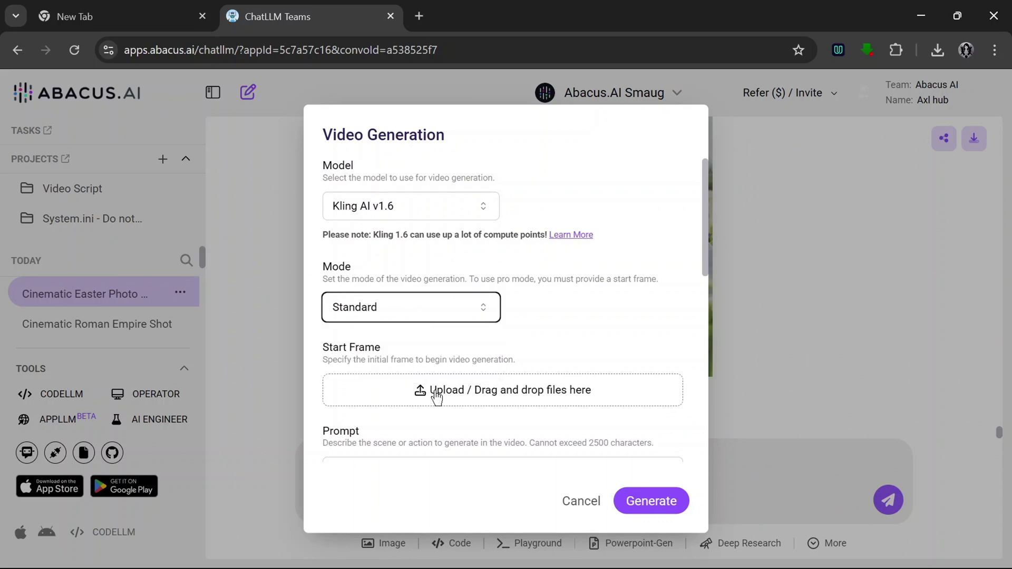
# - Use download (26).jfif as start frame with prompt 'A cinematic slow zoom shot with her moving her hair'
pyautogui.click(436, 396)
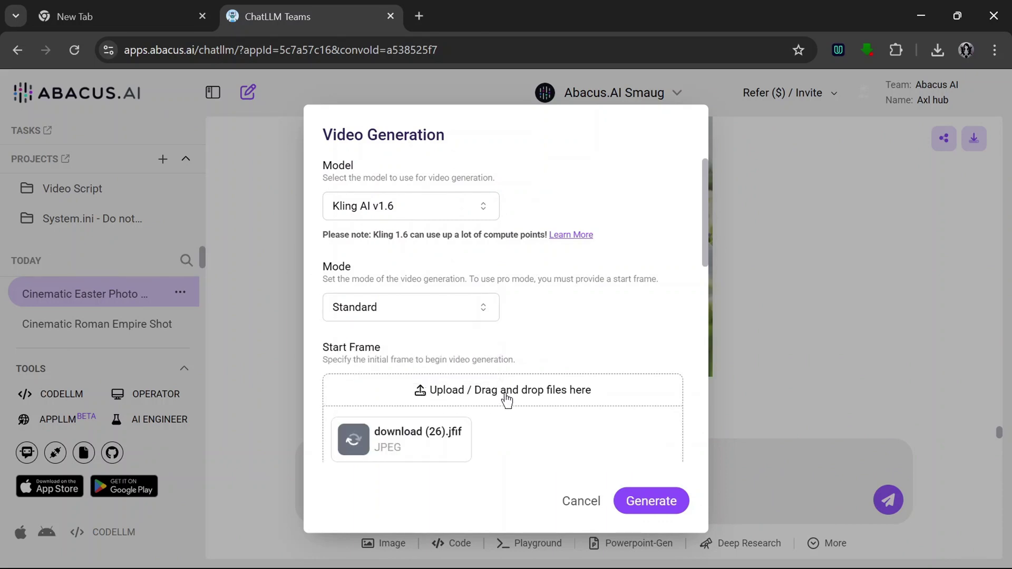
pyautogui.scroll(-1, 516, 391)
pyautogui.scroll(-3, 517, 392)
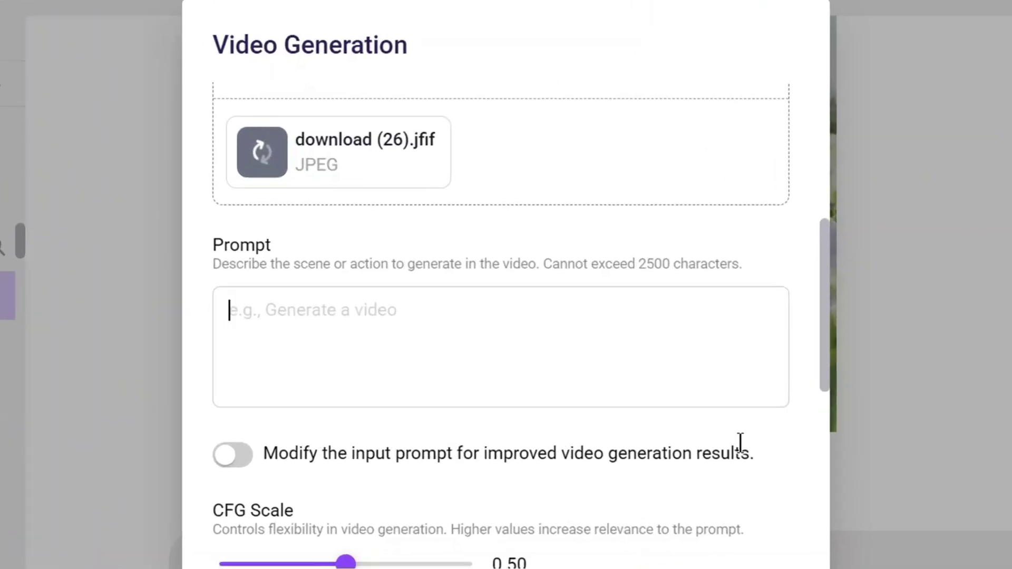
pyautogui.write('A cinematic slow zoom shot with her ')
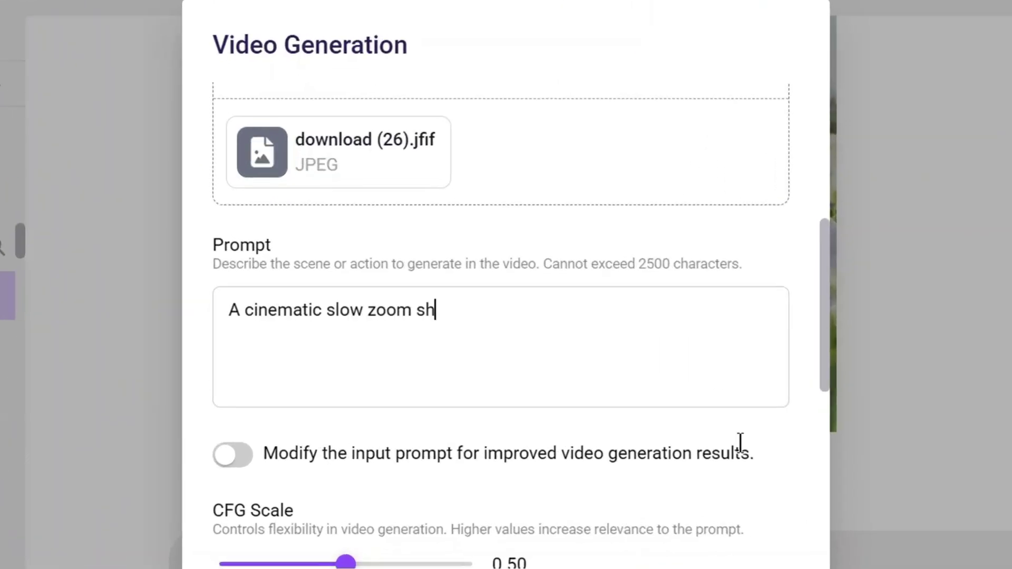
pyautogui.write('moving her hair')
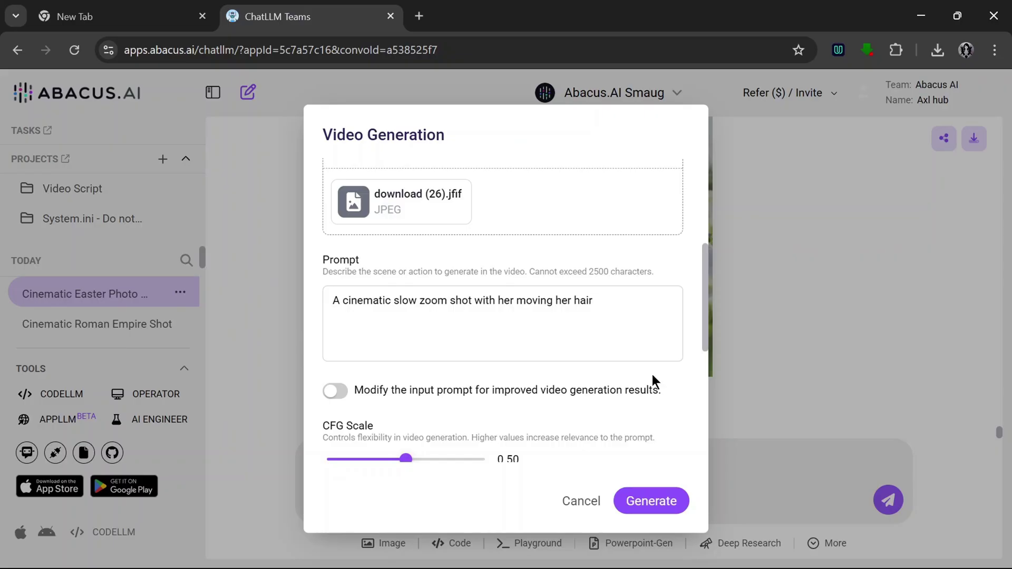
pyautogui.scroll(-5, 653, 374)
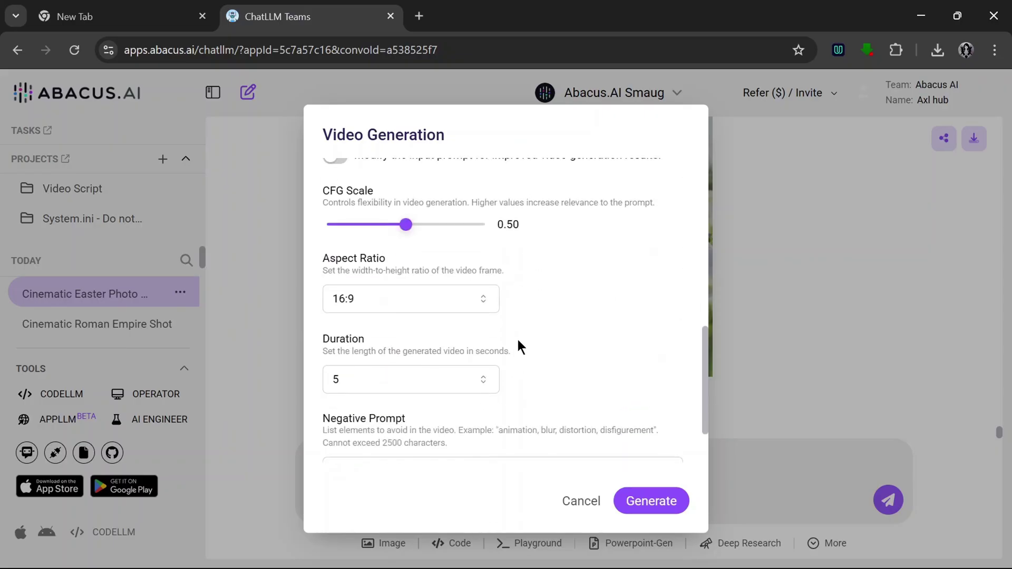
# - Set the aspect ratio to 9:16 and generate the Kling video
pyautogui.click(456, 311)
pyautogui.click(428, 356)
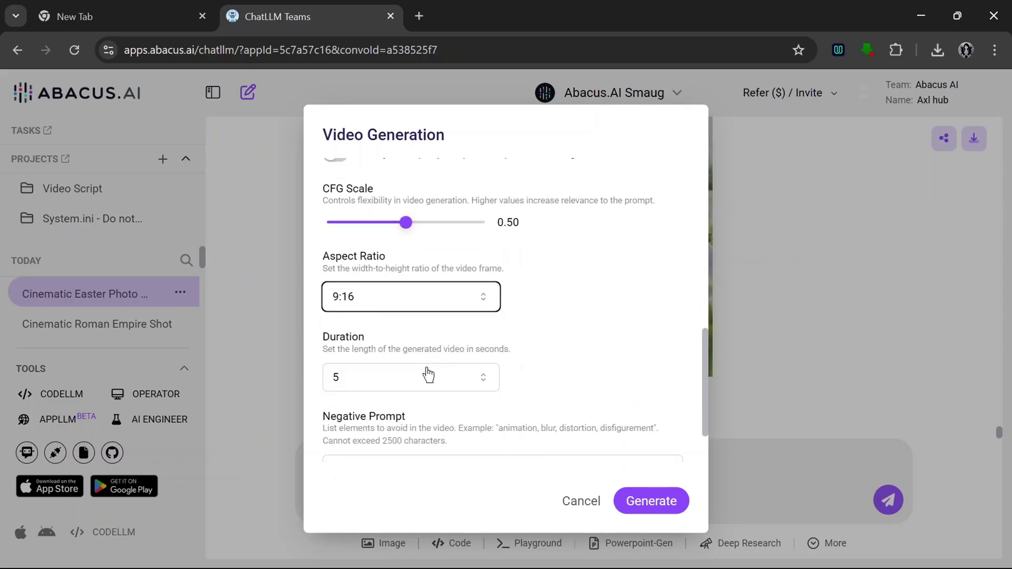
pyautogui.scroll(-1, 610, 371)
pyautogui.scroll(4, 585, 337)
pyautogui.scroll(-4, 622, 377)
pyautogui.click(651, 501)
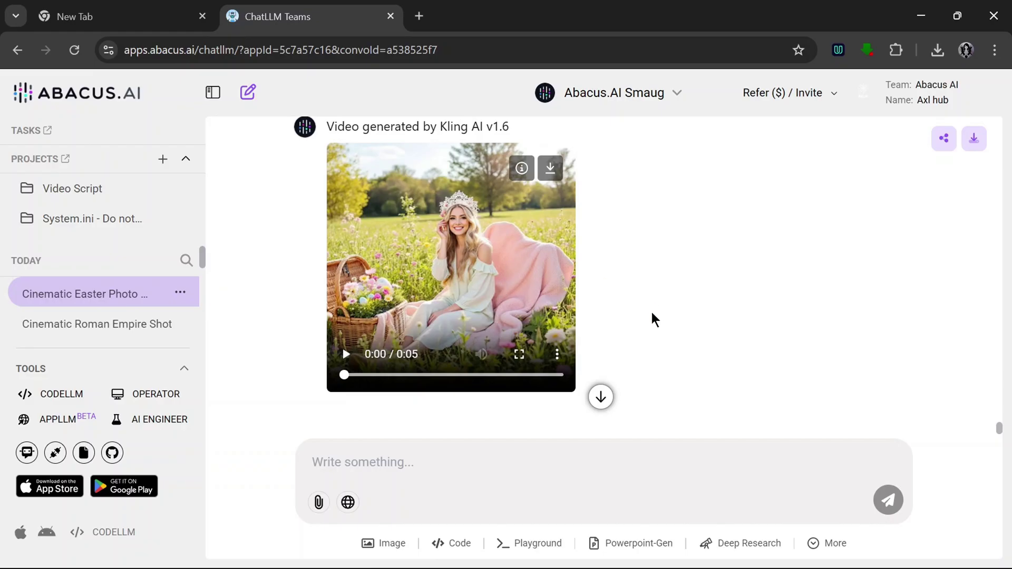
# - Play the Kling Easter-woman clip full screen through to 0:05, then return to the chat
pyautogui.click(519, 354)
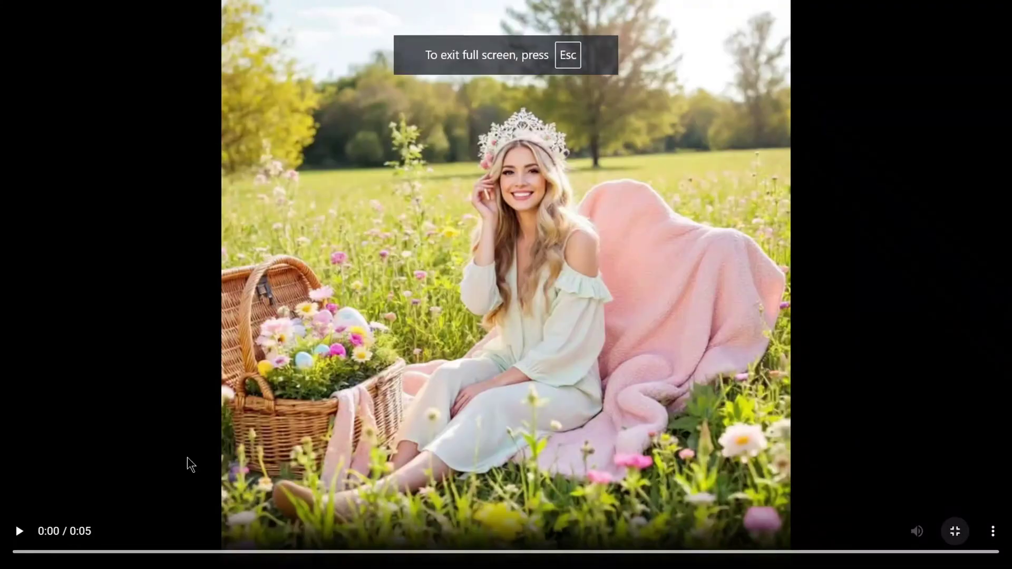
pyautogui.click(19, 533)
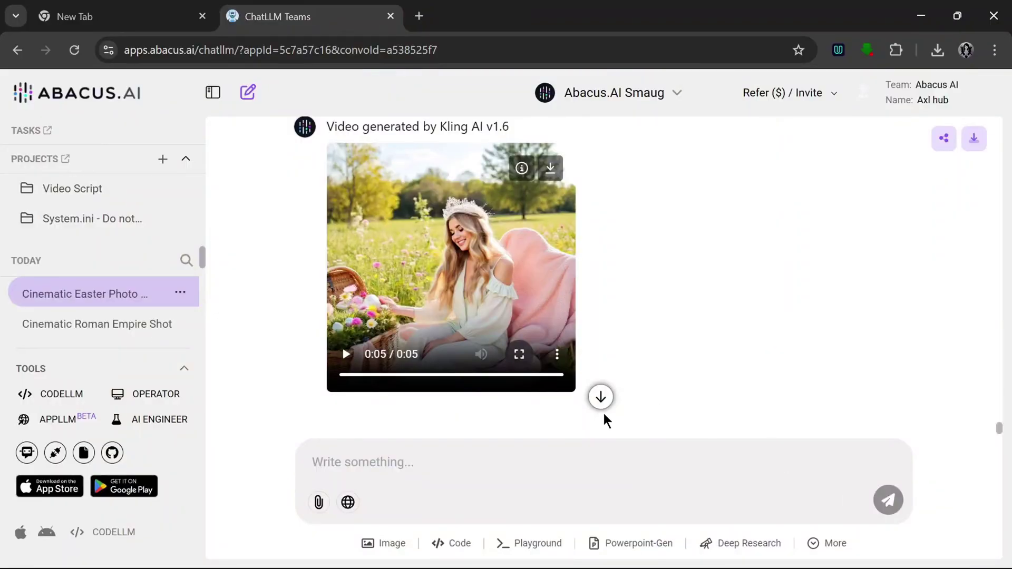
pyautogui.scroll(3, 484, 368)
pyautogui.scroll(-2, 484, 368)
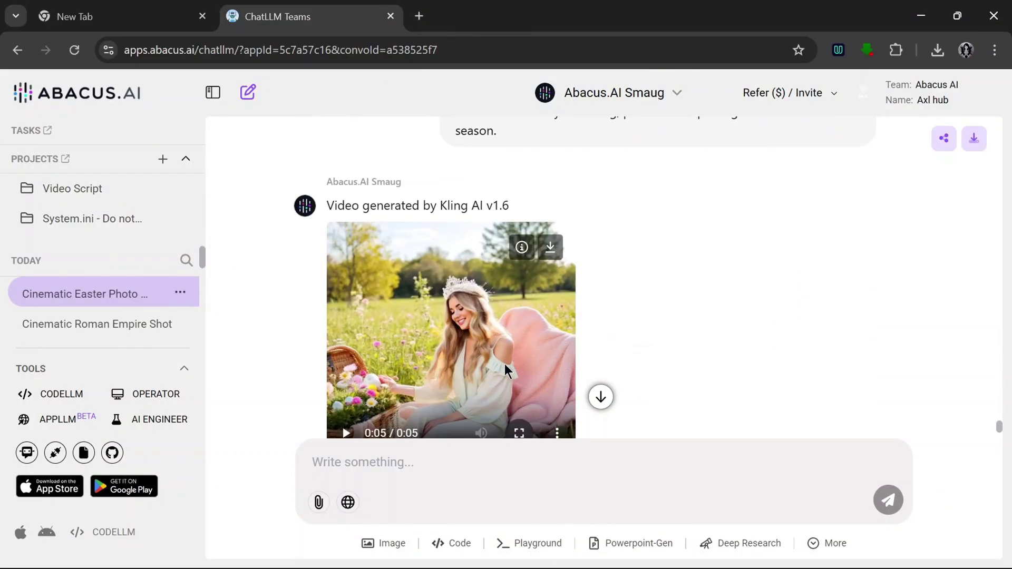
pyautogui.scroll(-3, 709, 366)
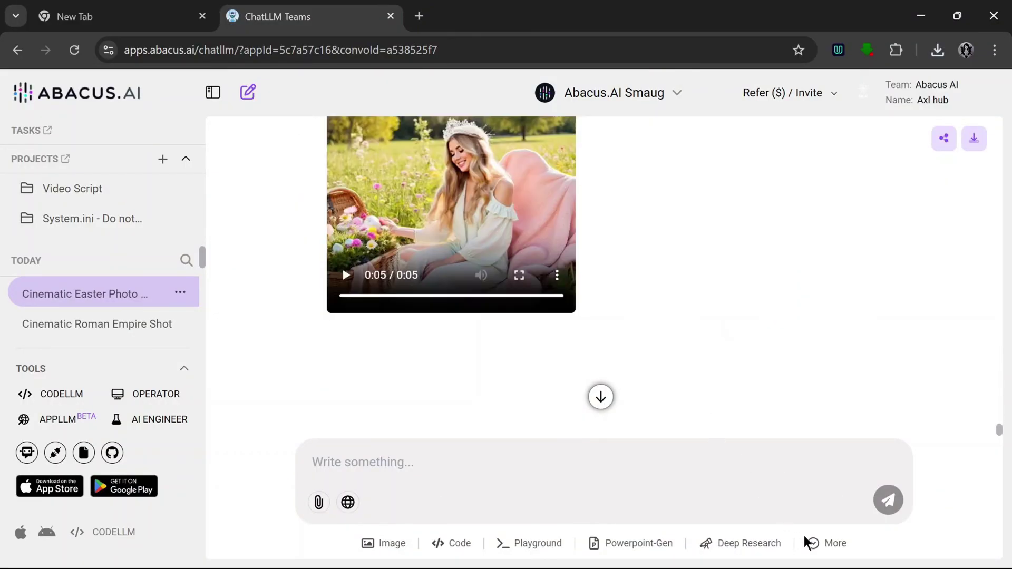
# - Start a new video generation with Hailuo AI as the model
pyautogui.click(817, 548)
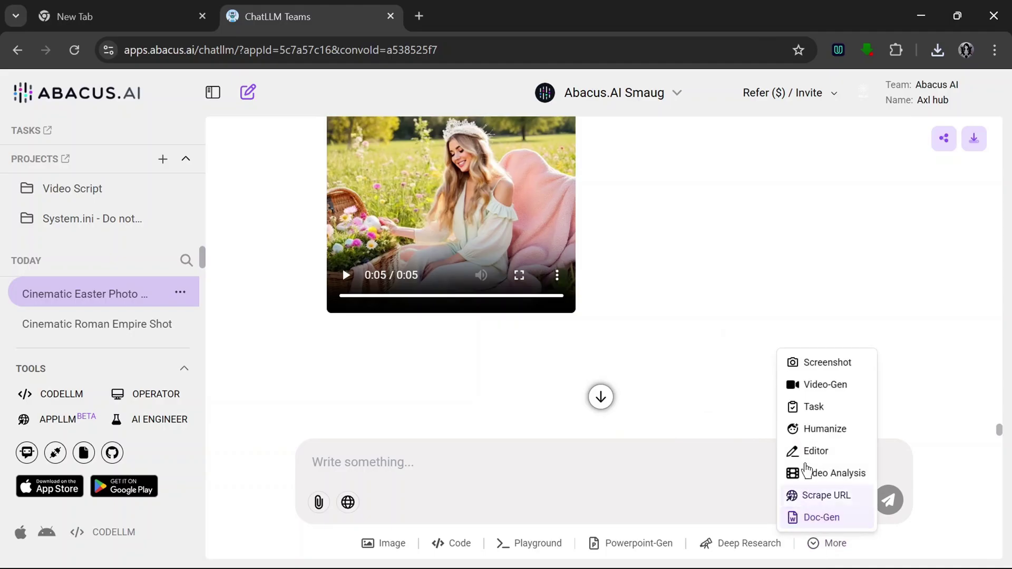
pyautogui.click(811, 388)
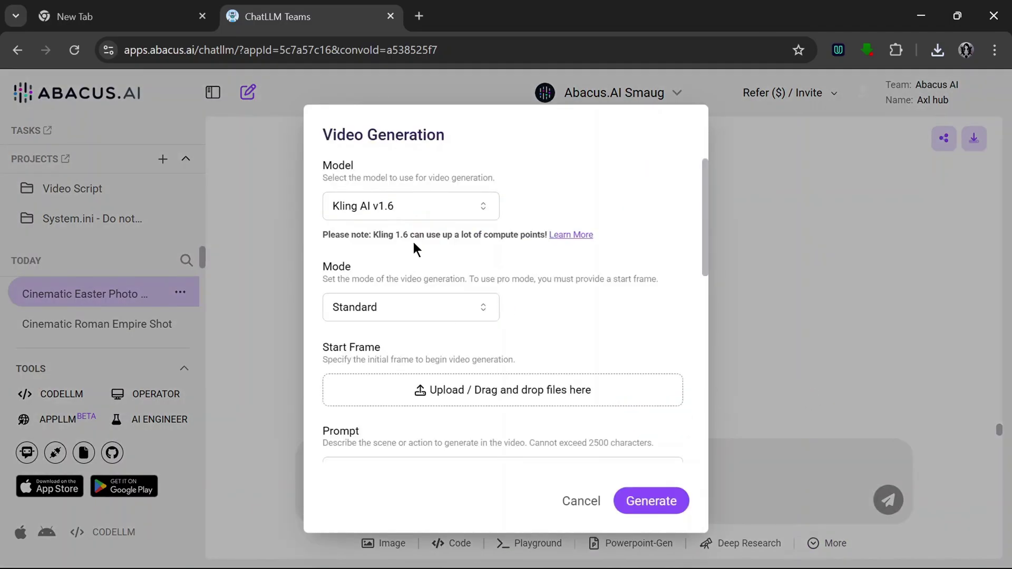
pyautogui.click(446, 215)
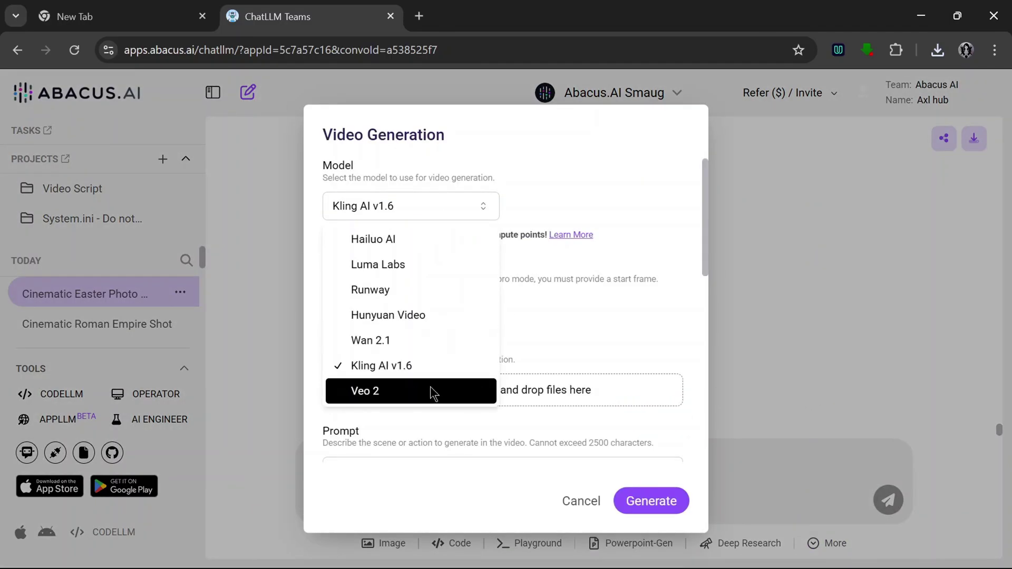
pyautogui.click(384, 240)
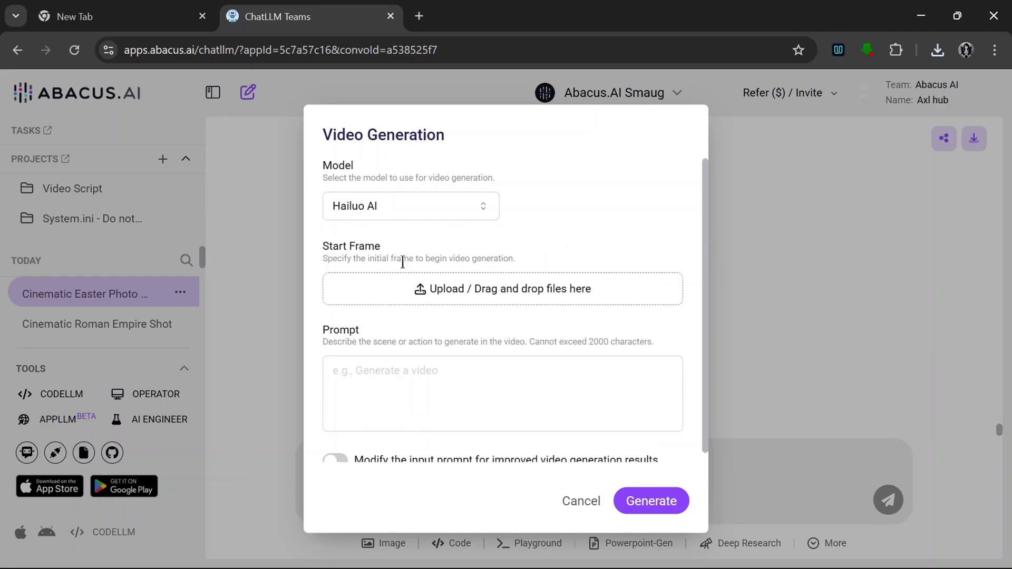
# - Use download (25).jfif as start frame, prompt 'Cinematic shot', with prompt enhancement on
pyautogui.click(418, 289)
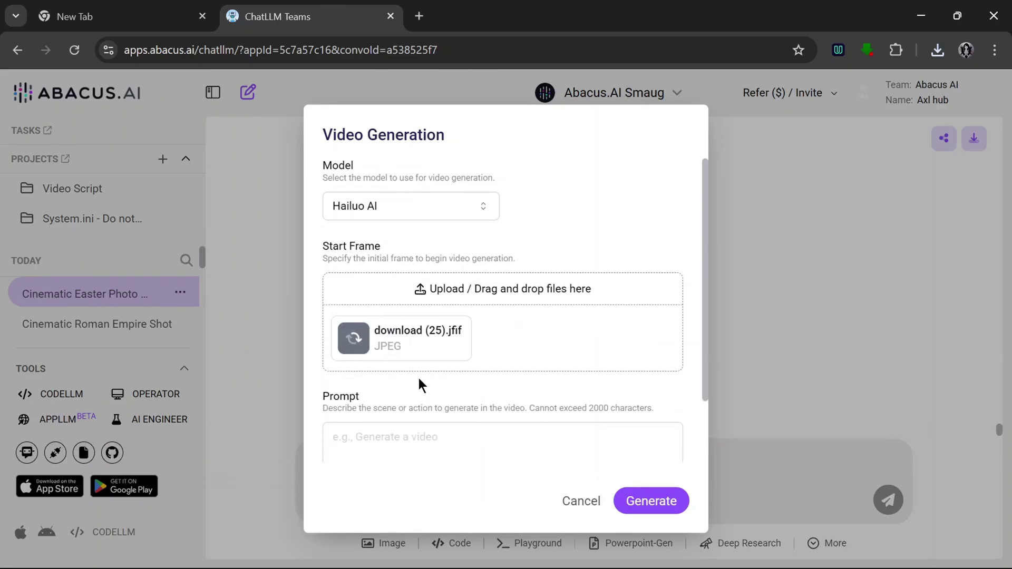
pyautogui.scroll(-2, 448, 382)
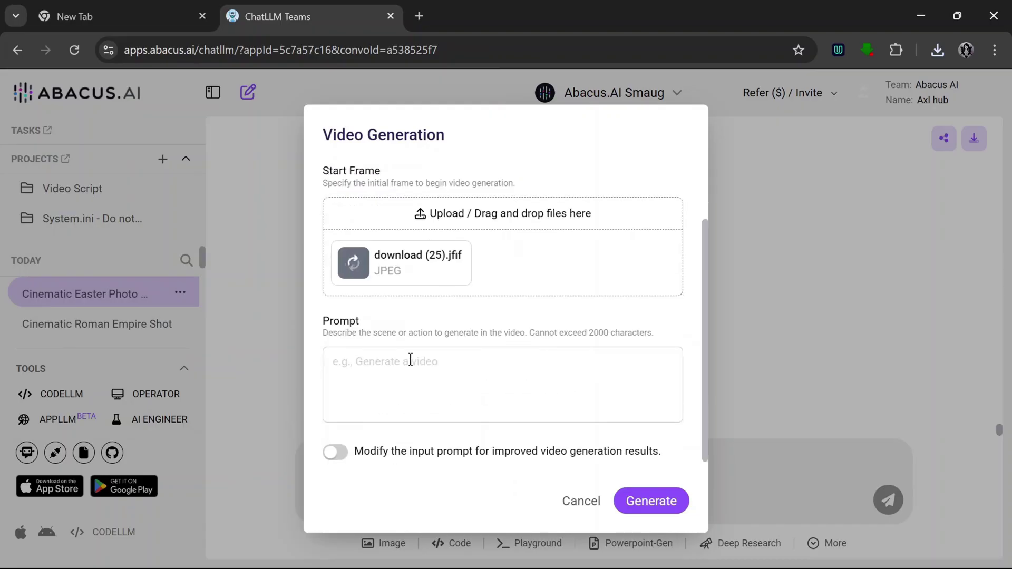
pyautogui.click(402, 356)
pyautogui.write('Cinematic slow')
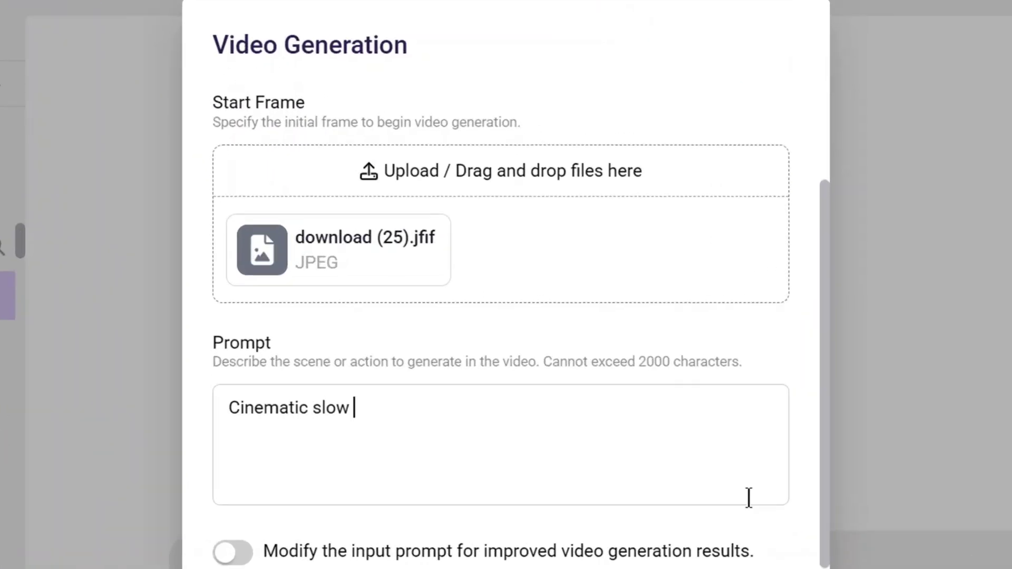
pyautogui.press('BackSpace')
pyautogui.press('BackSpace')
pyautogui.press('BackSpace')
pyautogui.press('BackSpace')
pyautogui.write('shot')
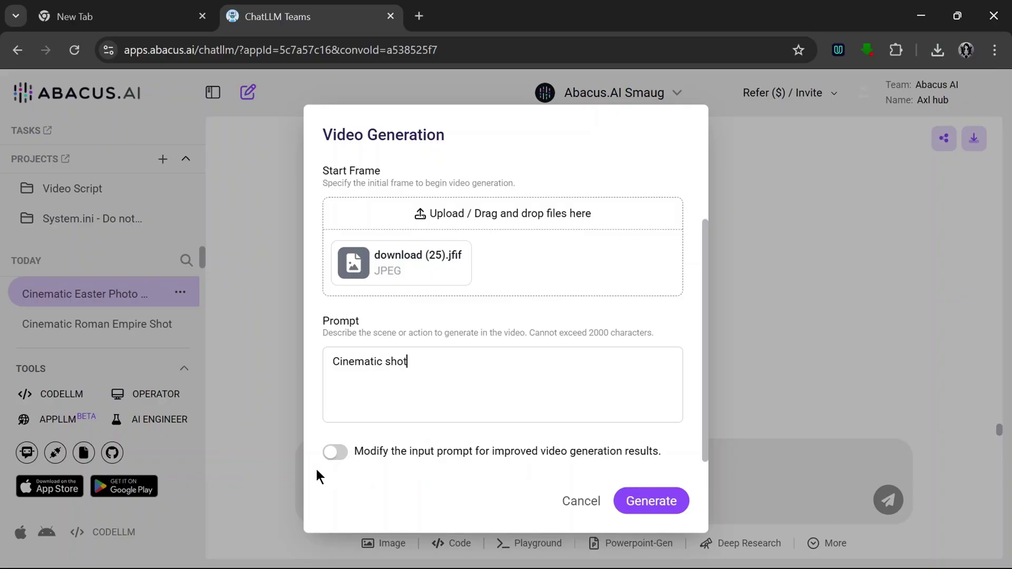
pyautogui.click(338, 454)
# - Generate the Hailuo video and play the finished 5-second clip full screen
pyautogui.click(653, 503)
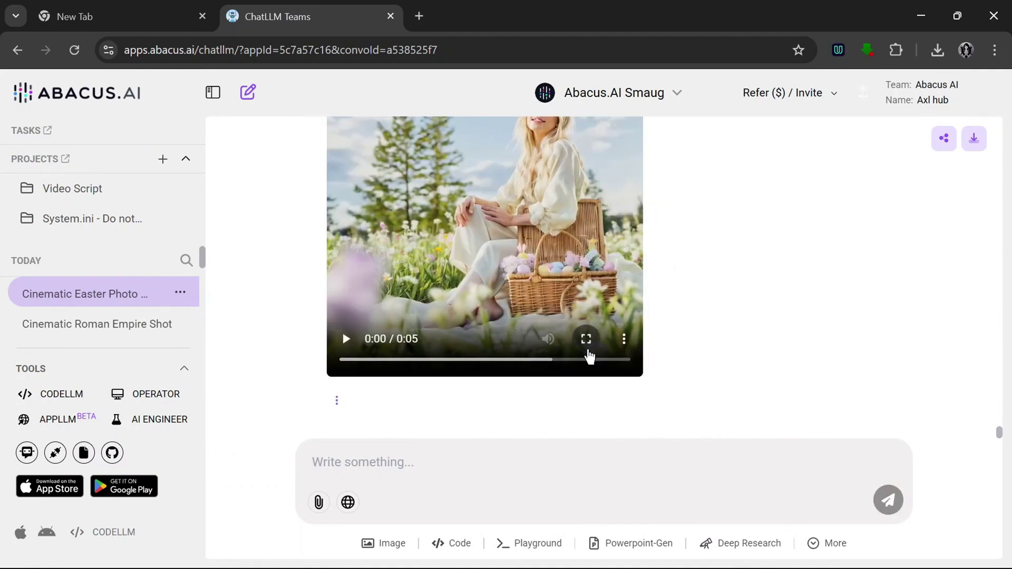
pyautogui.click(586, 347)
pyautogui.click(19, 533)
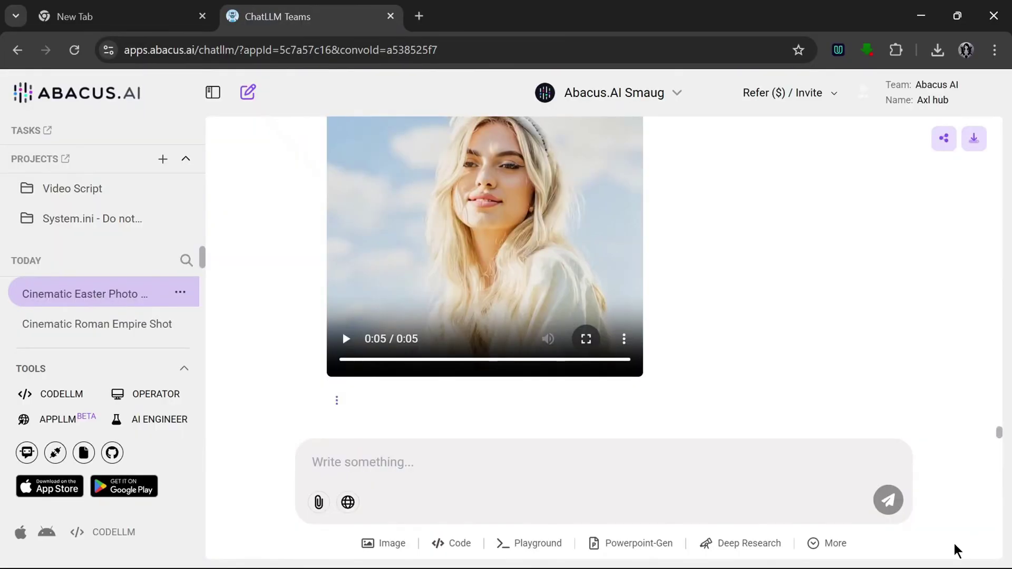
pyautogui.click(820, 547)
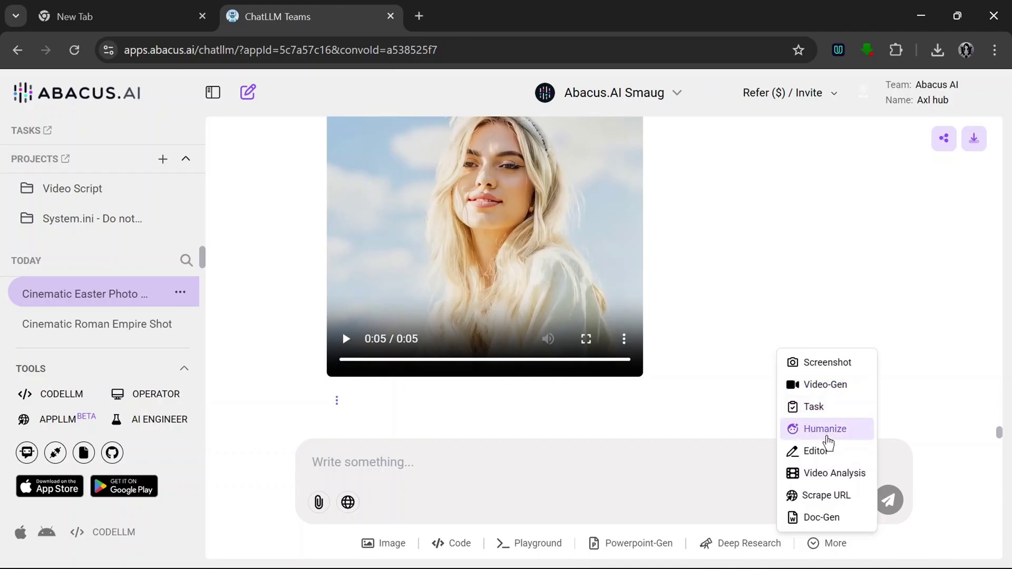
pyautogui.click(826, 437)
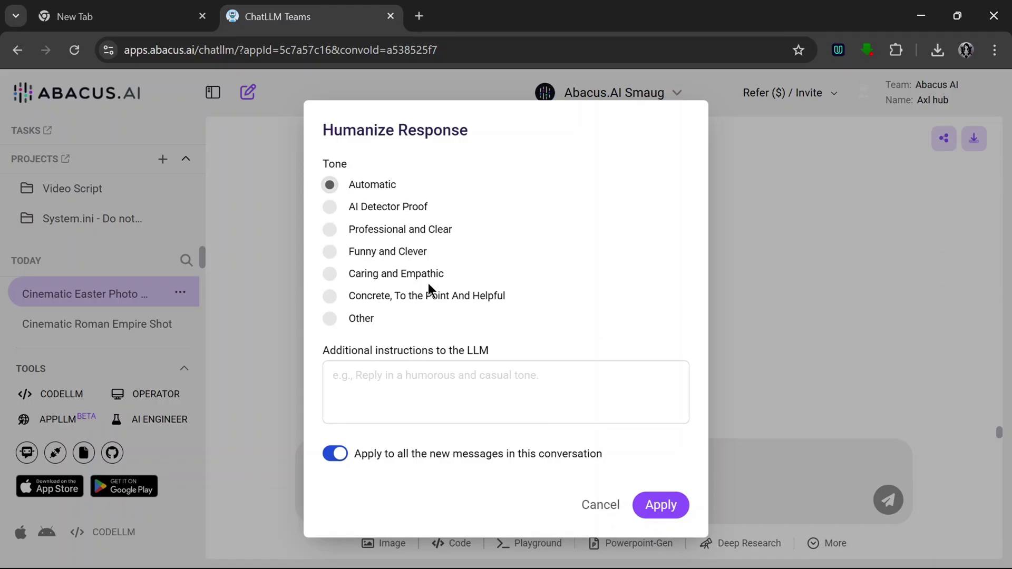
pyautogui.click(601, 506)
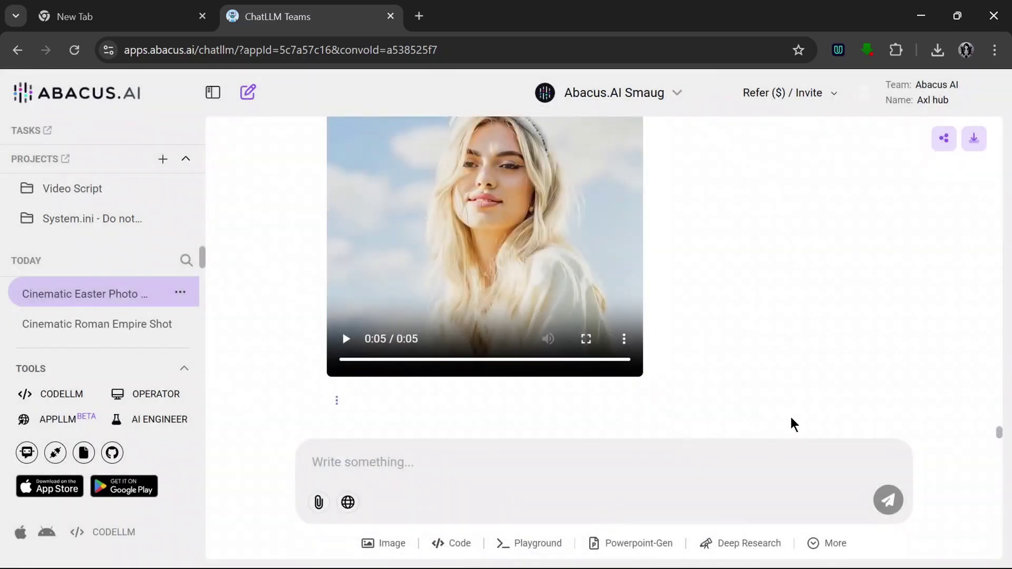